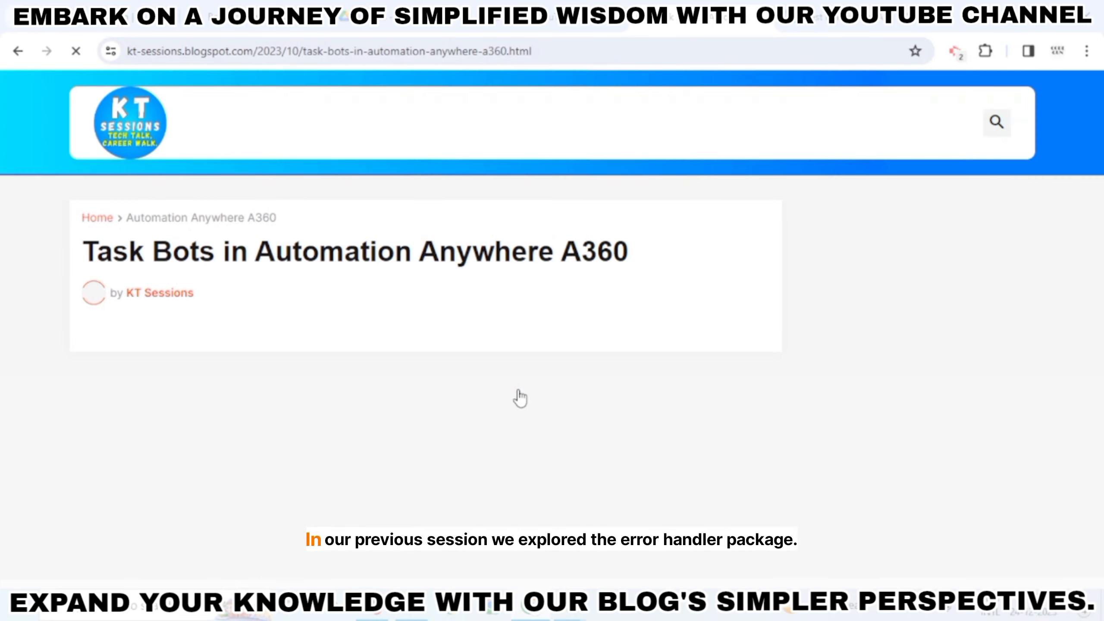
Step: Read through the blog article on Task Bots in Automation Anywhere A360
scroll(522, 397, down, 2)
scroll(522, 396, down, 3)
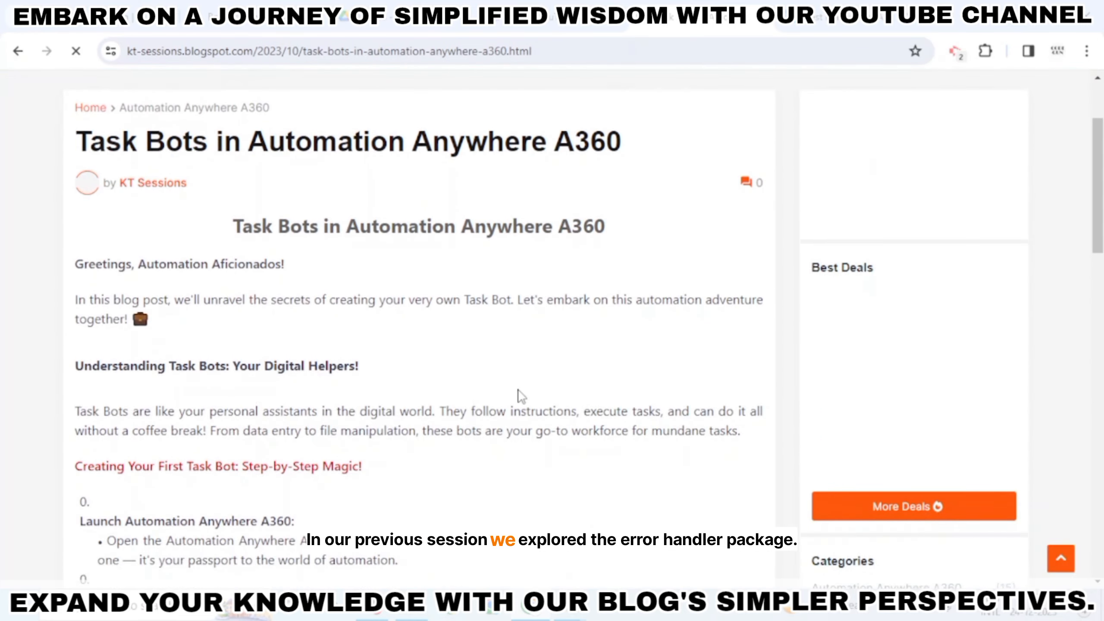
scroll(521, 397, down, 2)
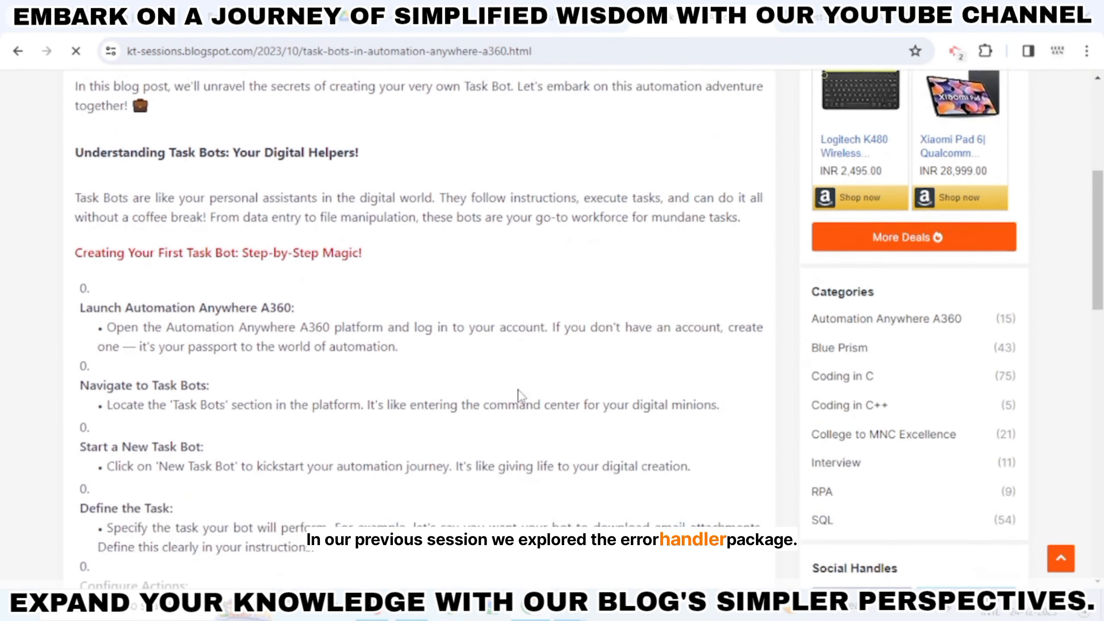
scroll(520, 392, down, 2)
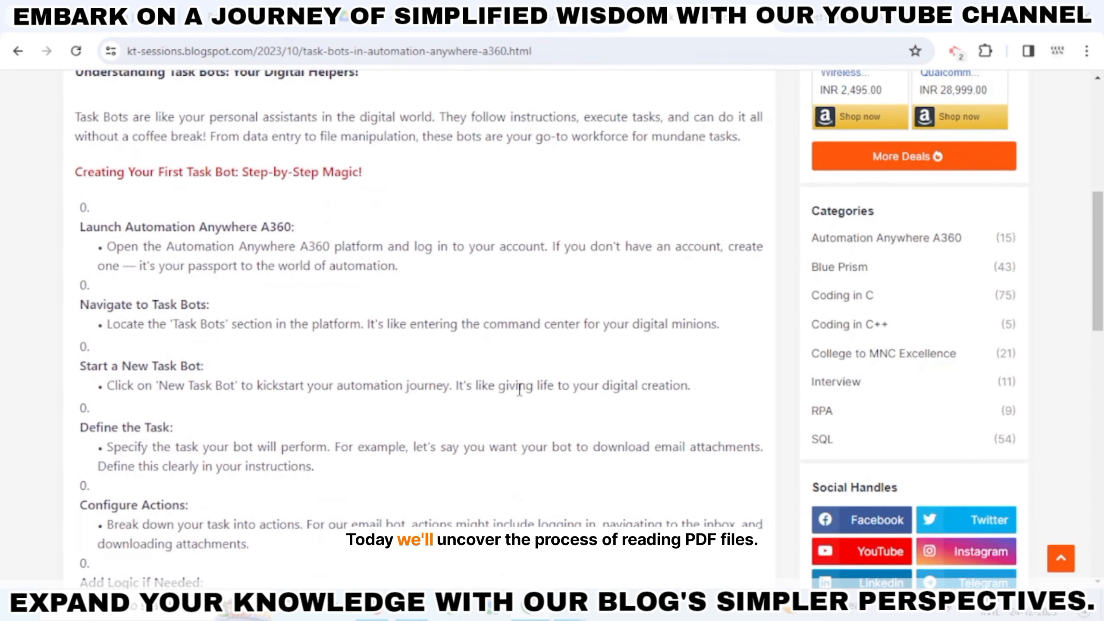
scroll(519, 391, down, 3)
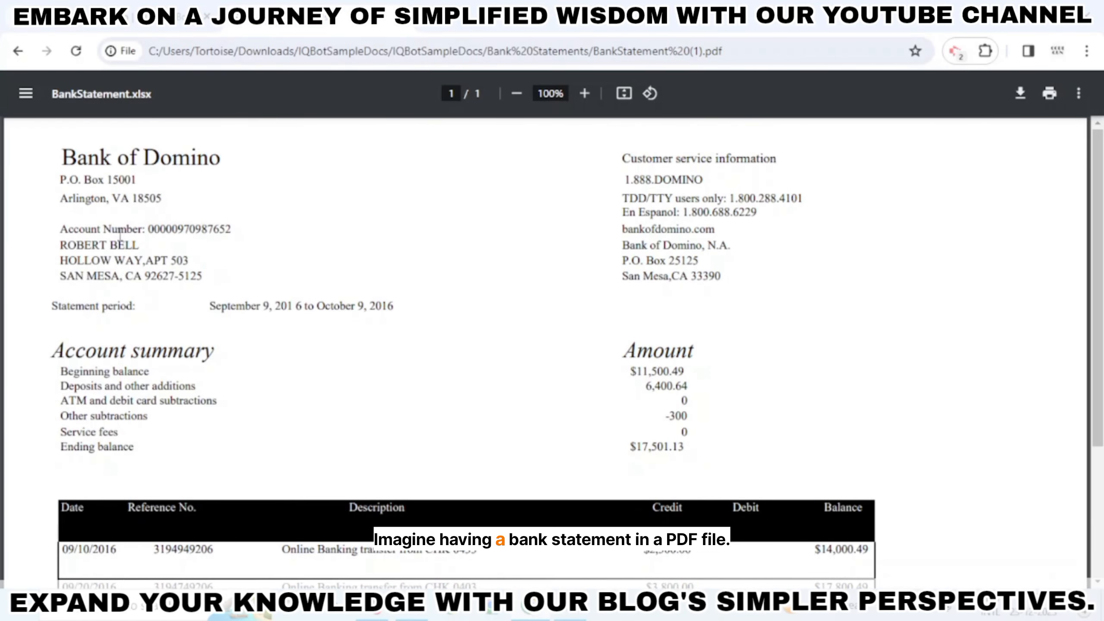
Step: Examine the bank statement PDF's account details, beginning and ending balances, and transaction table
scroll(120, 235, down, 4)
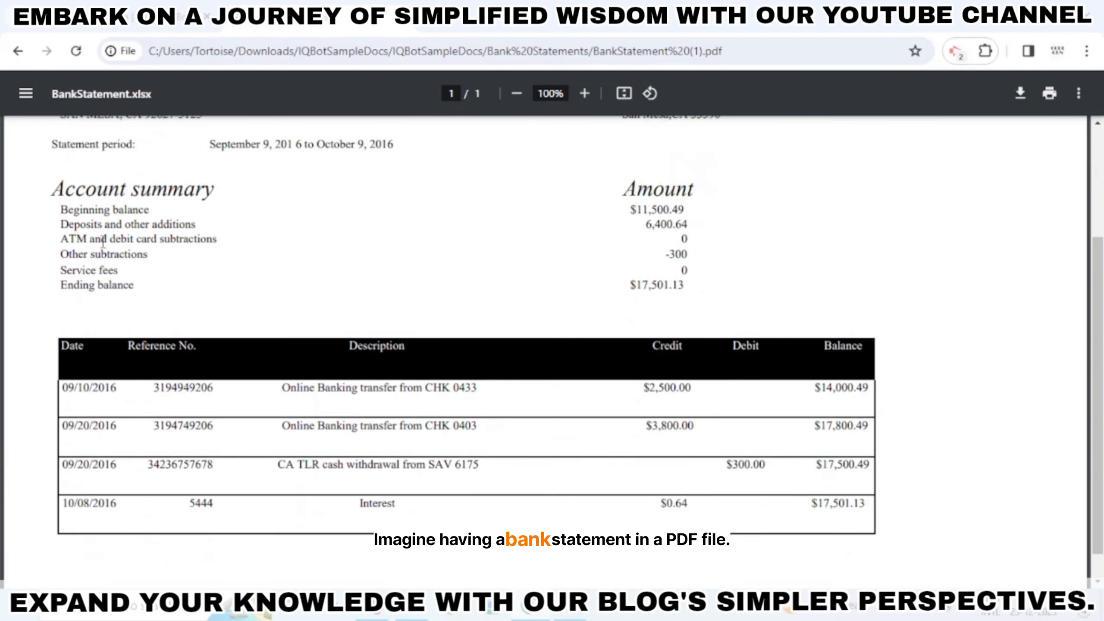
scroll(105, 241, up, 4)
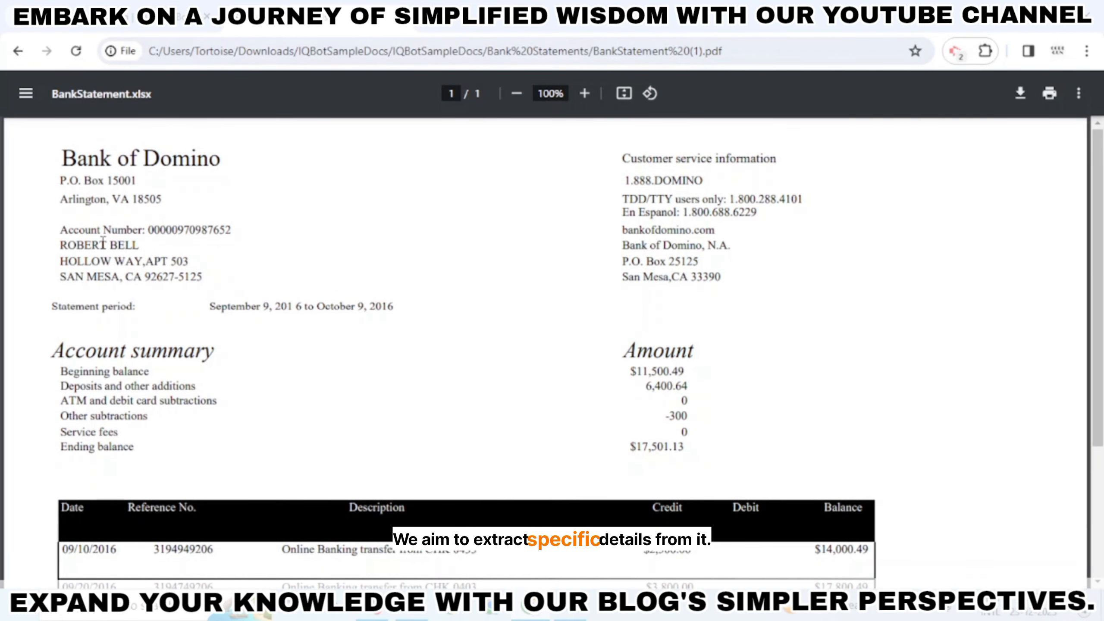
drag(62, 231, 499, 226)
drag(636, 371, 690, 360)
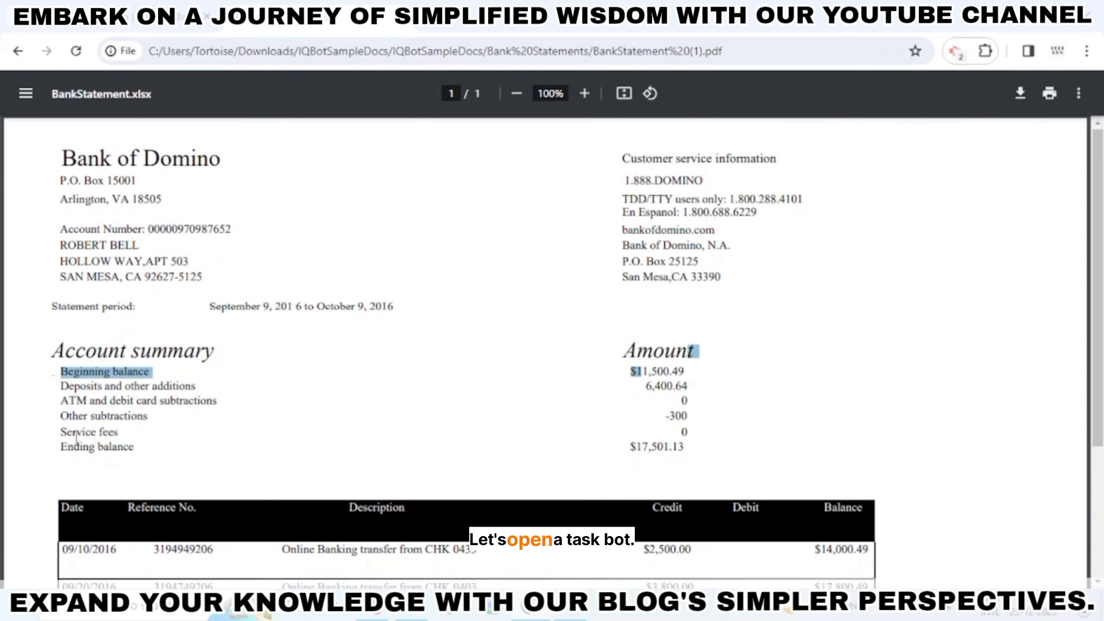
click(624, 433)
scroll(235, 374, down, 4)
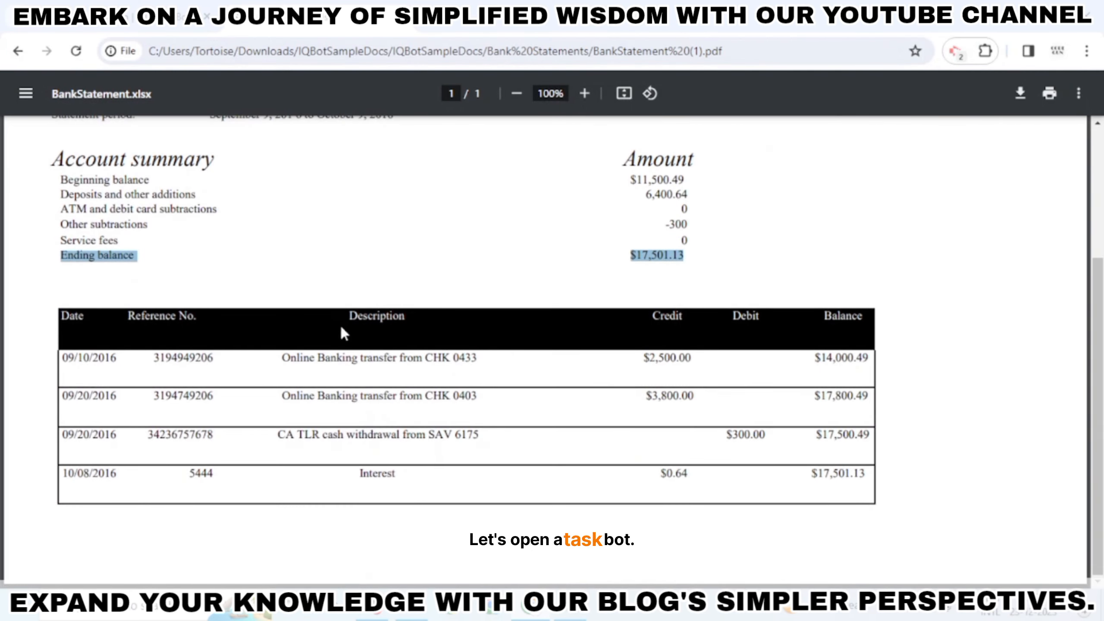
click(646, 360)
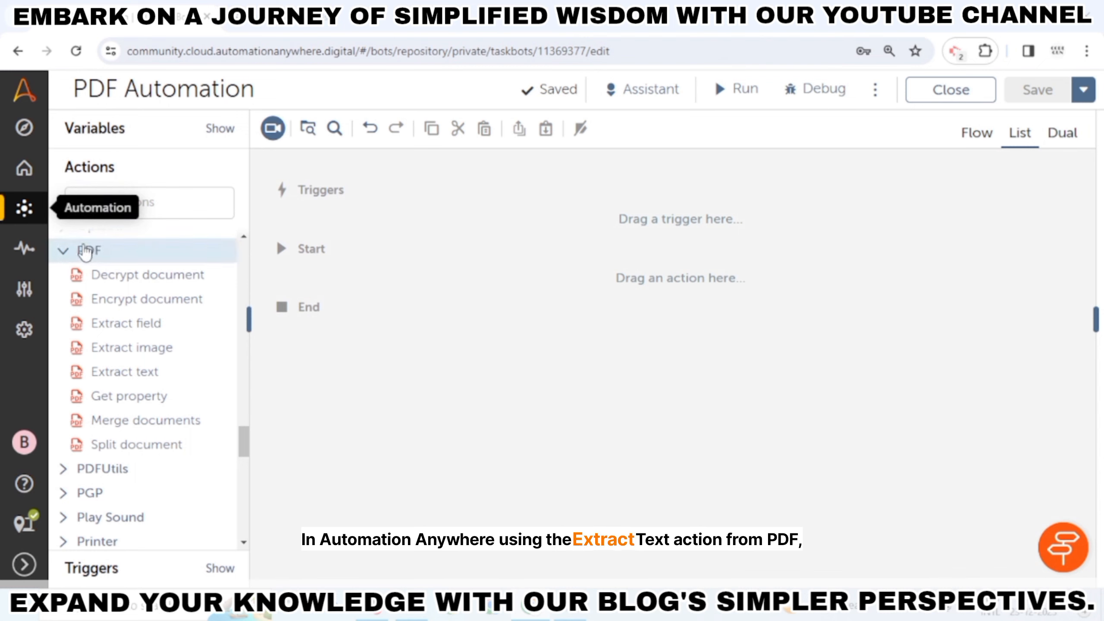
Step: Add the PDF Extract text action between Start and End of the PDF Automation bot and open its settings
mouse_move(91, 264)
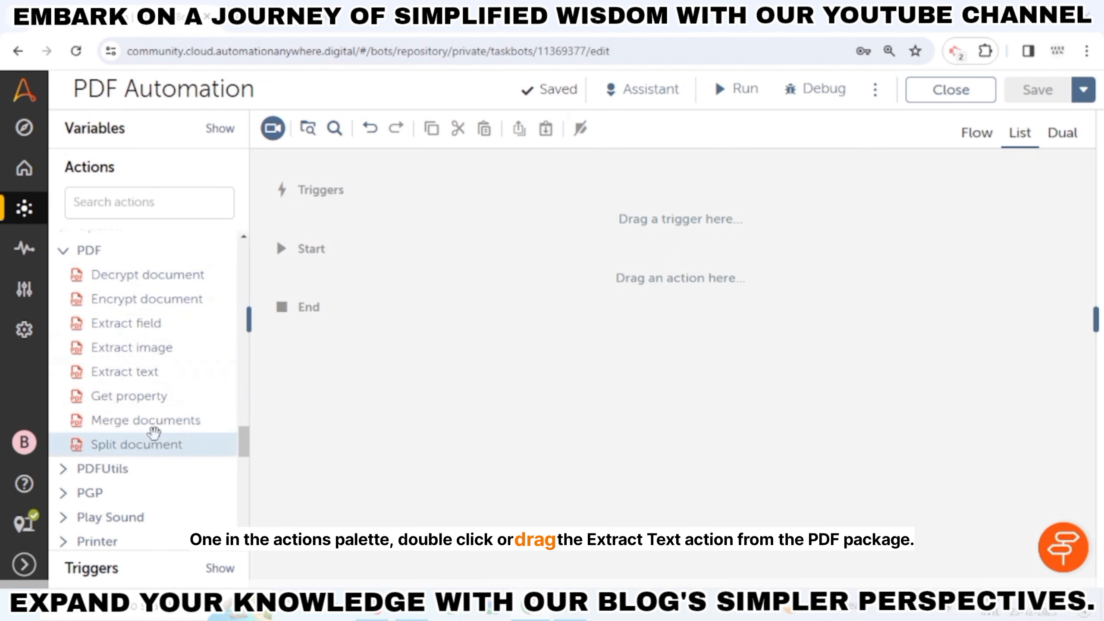
drag(148, 377, 580, 289)
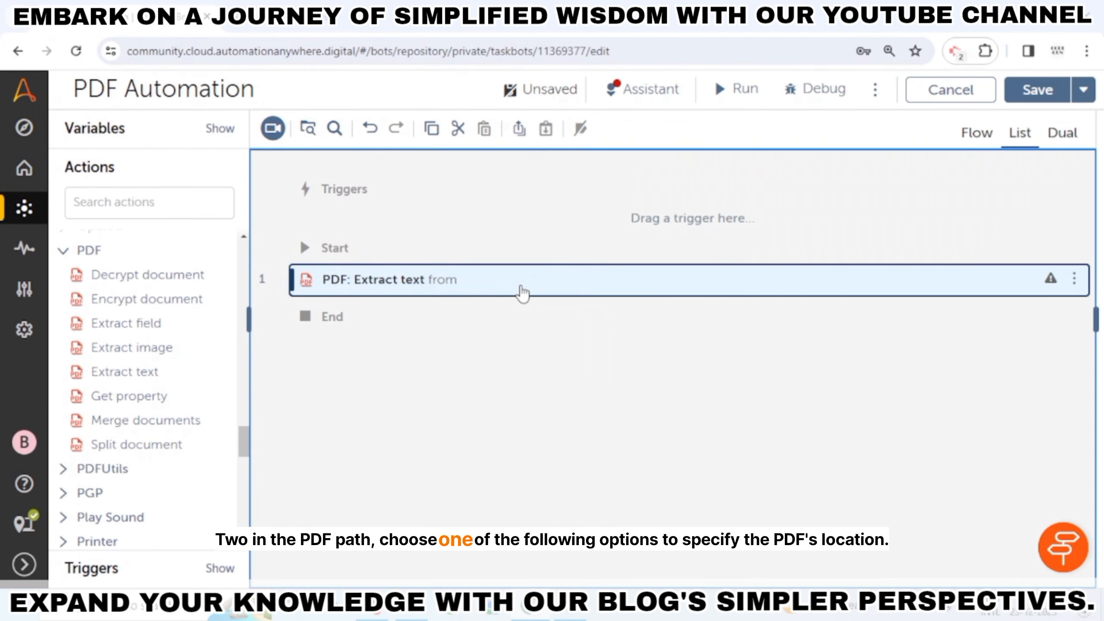
click(523, 292)
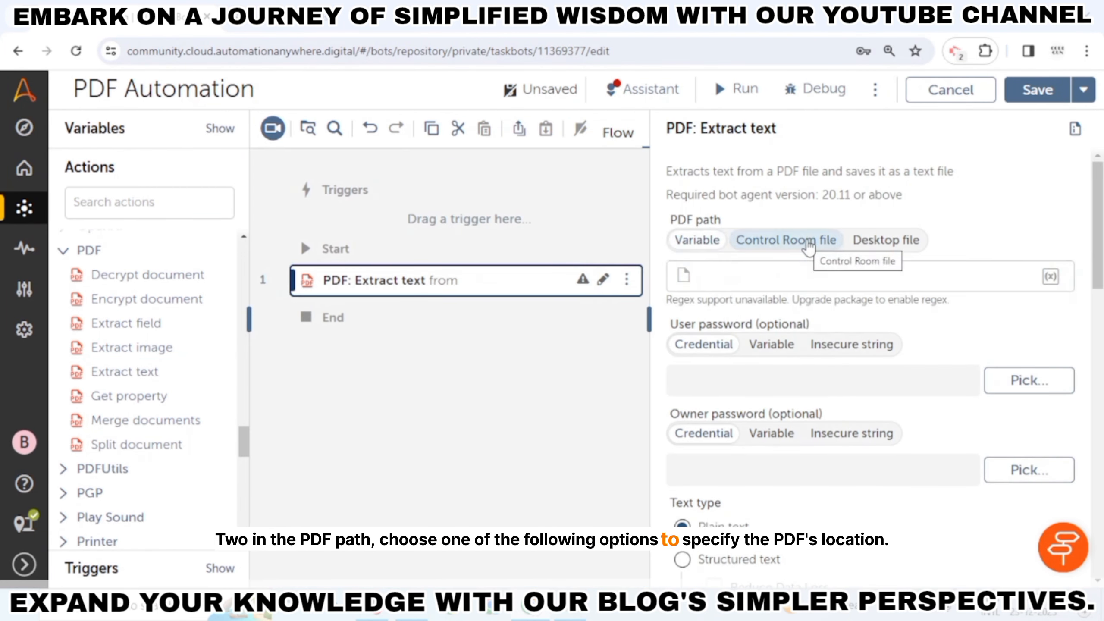
Step: Set the PDF path to the desktop file BankStatement (1).pdf in the Bank Statements folder, removing the path's leading quotation mark
click(886, 243)
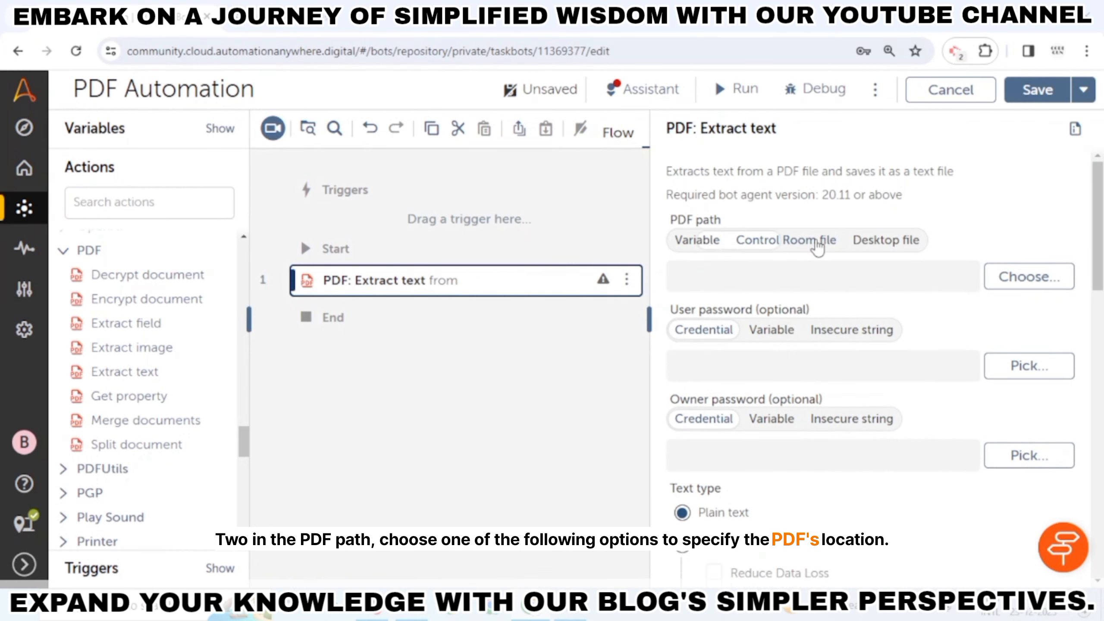
click(889, 243)
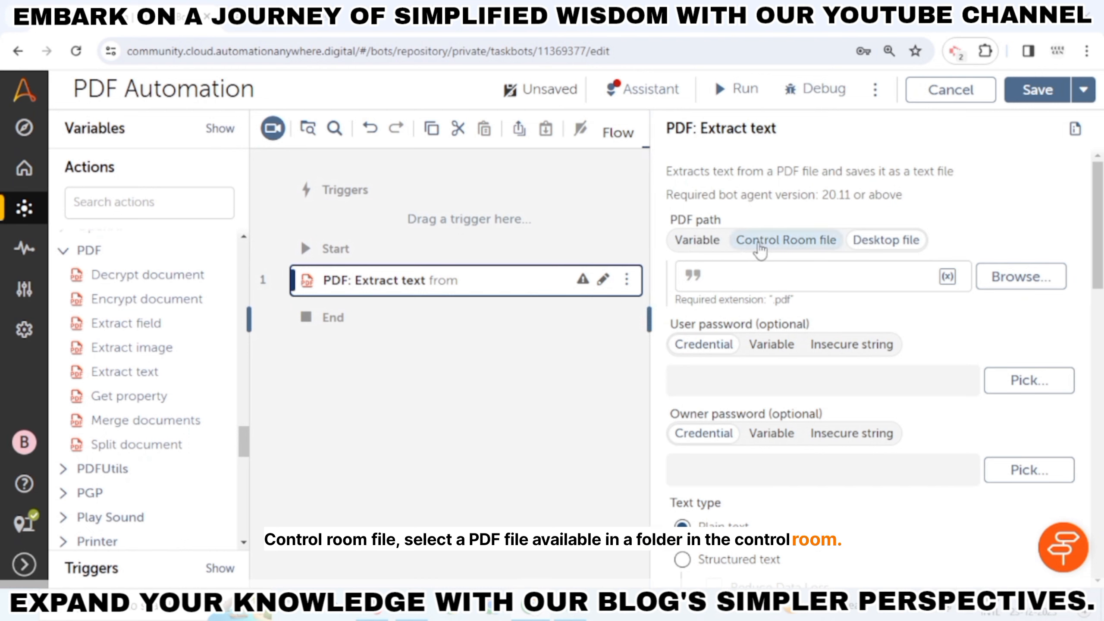
click(828, 276)
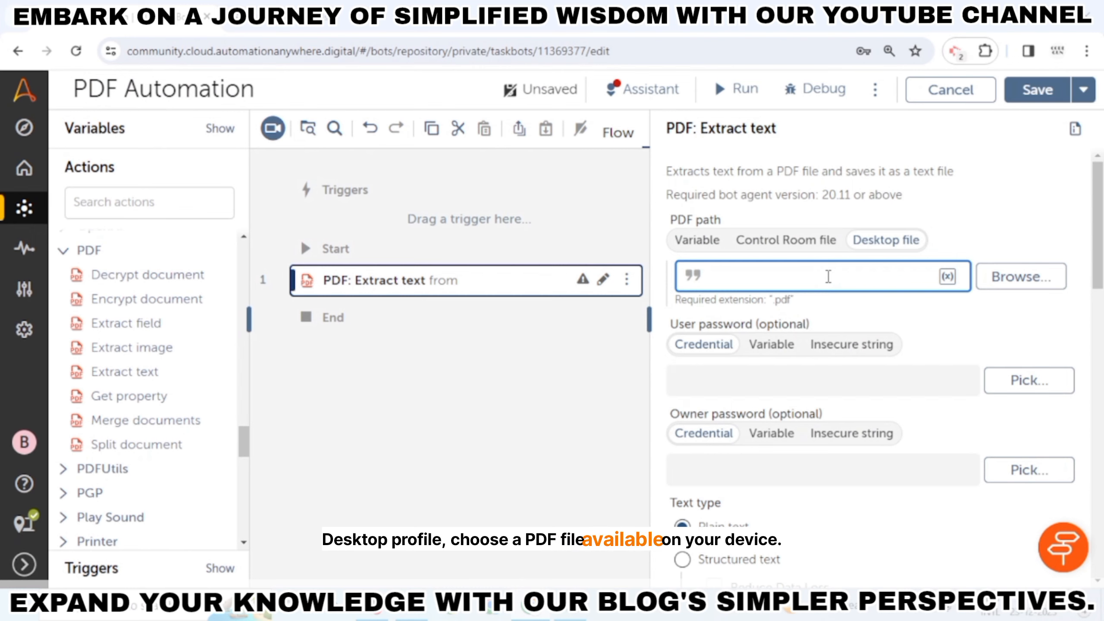
key(ctrl+v)
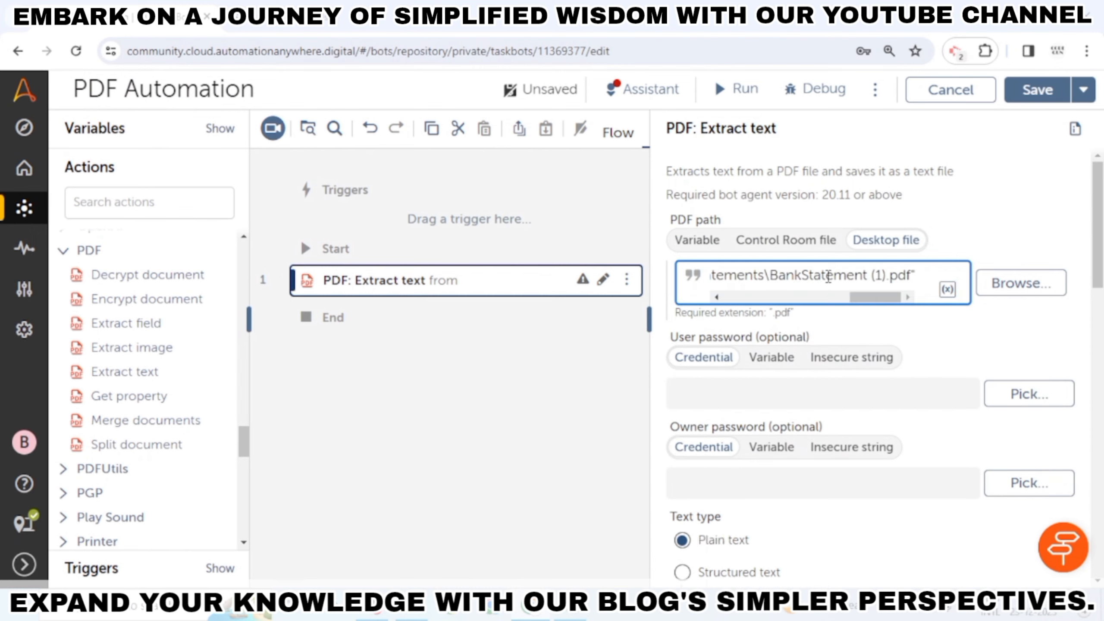
key(Home)
key(Delete)
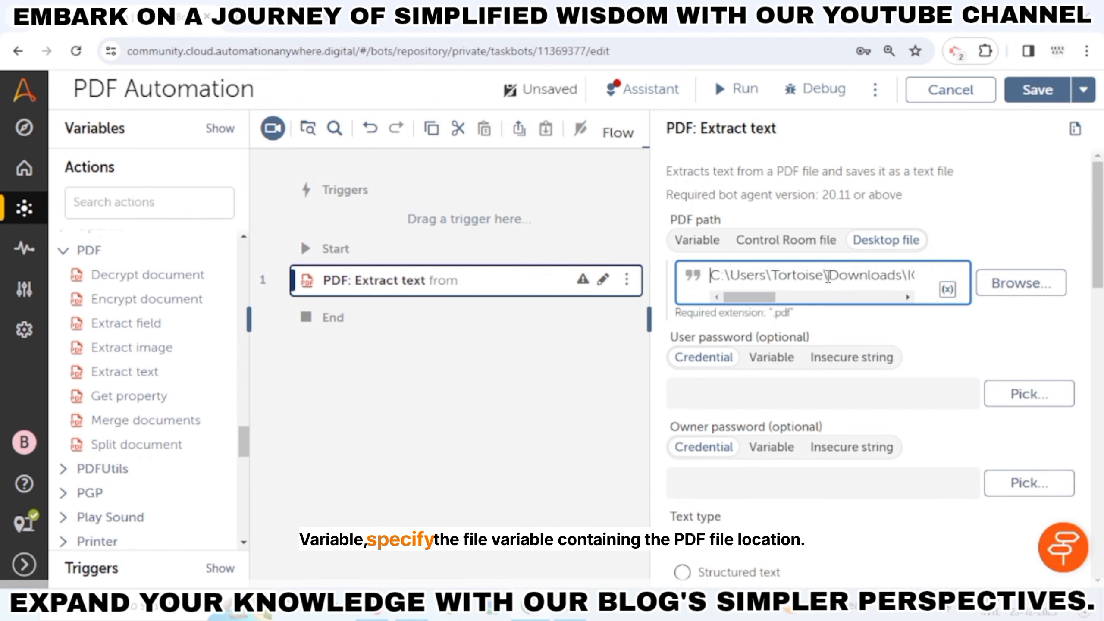
drag(751, 301, 855, 300)
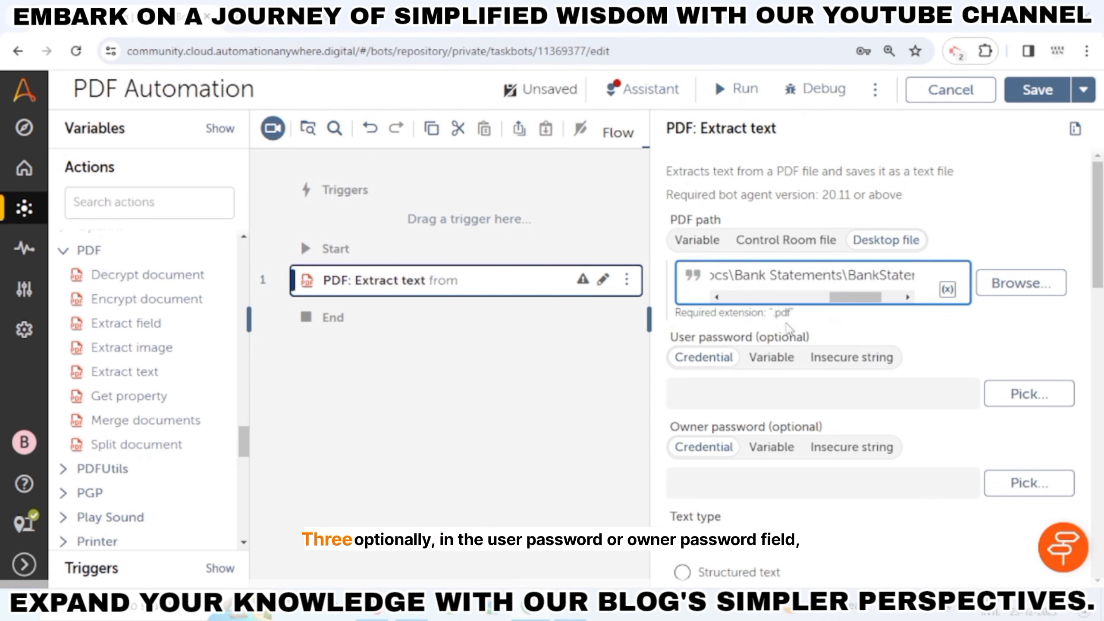
Step: Set the input type of both the optional user password and owner password to Insecure string
scroll(824, 308, down, 2)
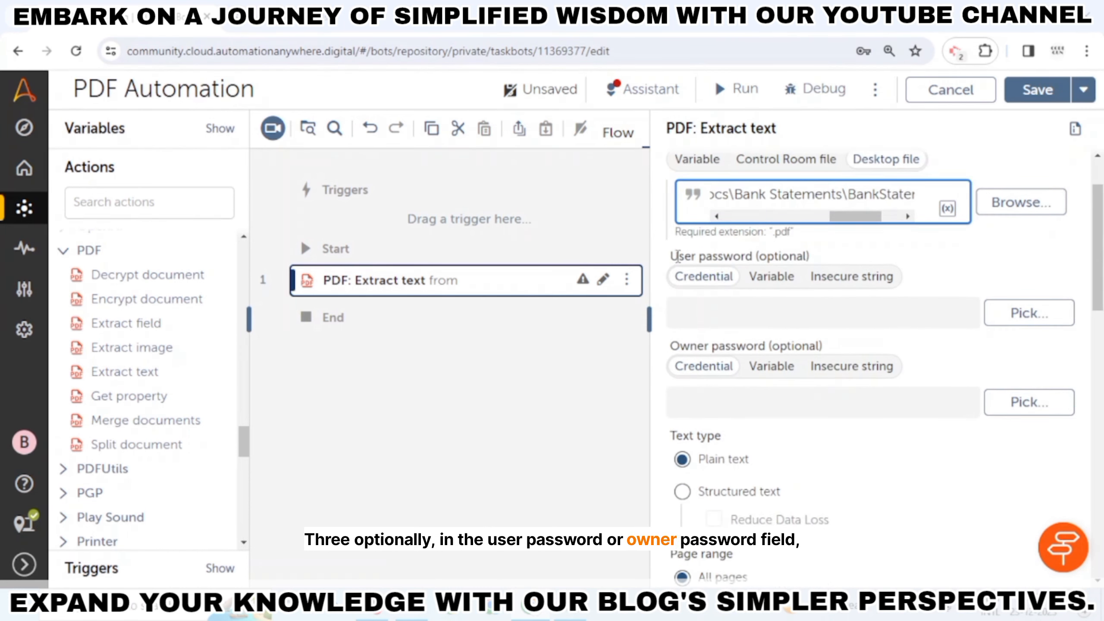
drag(677, 257, 831, 258)
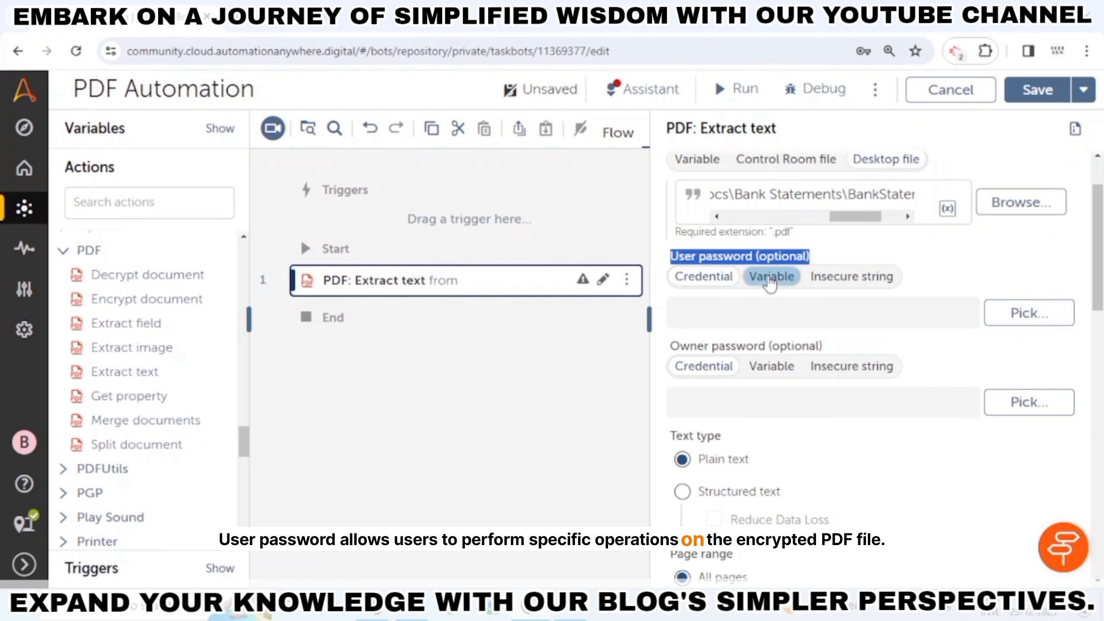
click(770, 277)
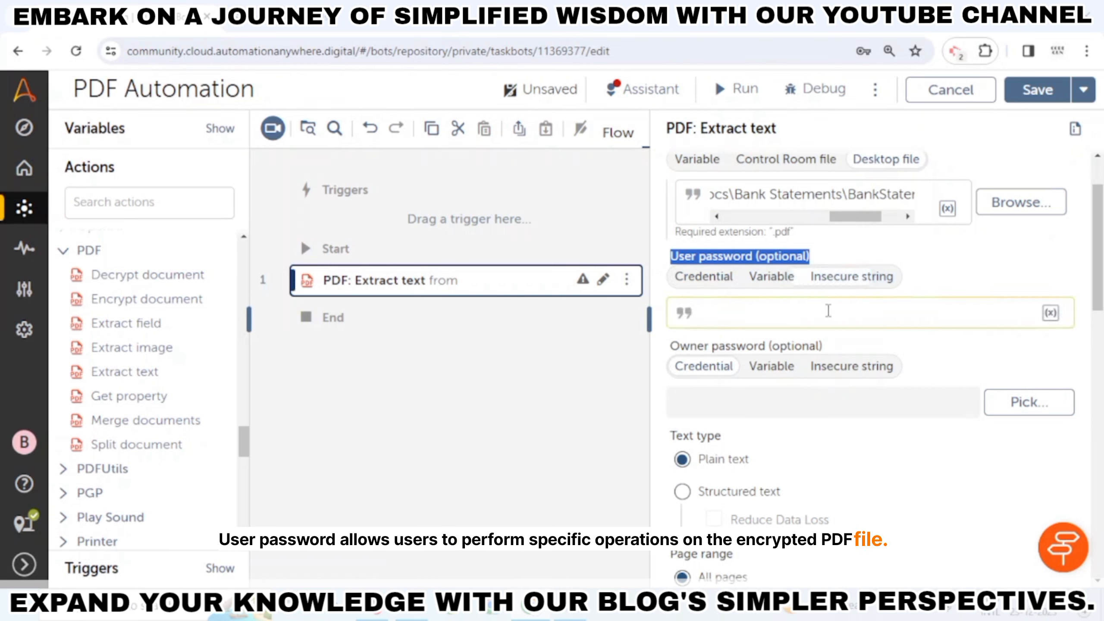
scroll(826, 313, down, 2)
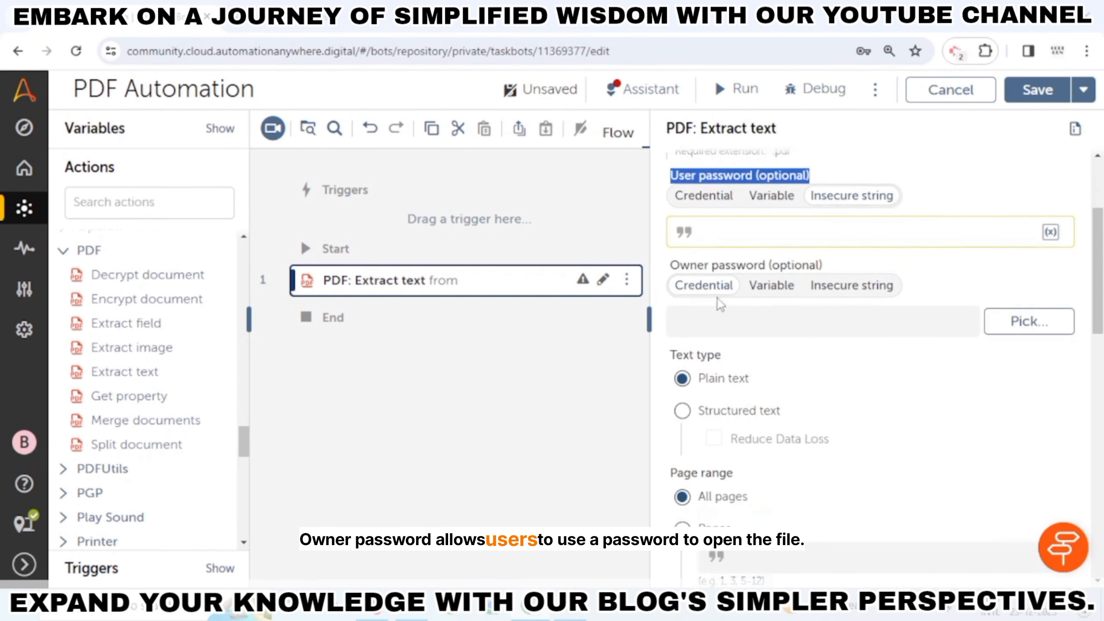
drag(671, 265, 836, 267)
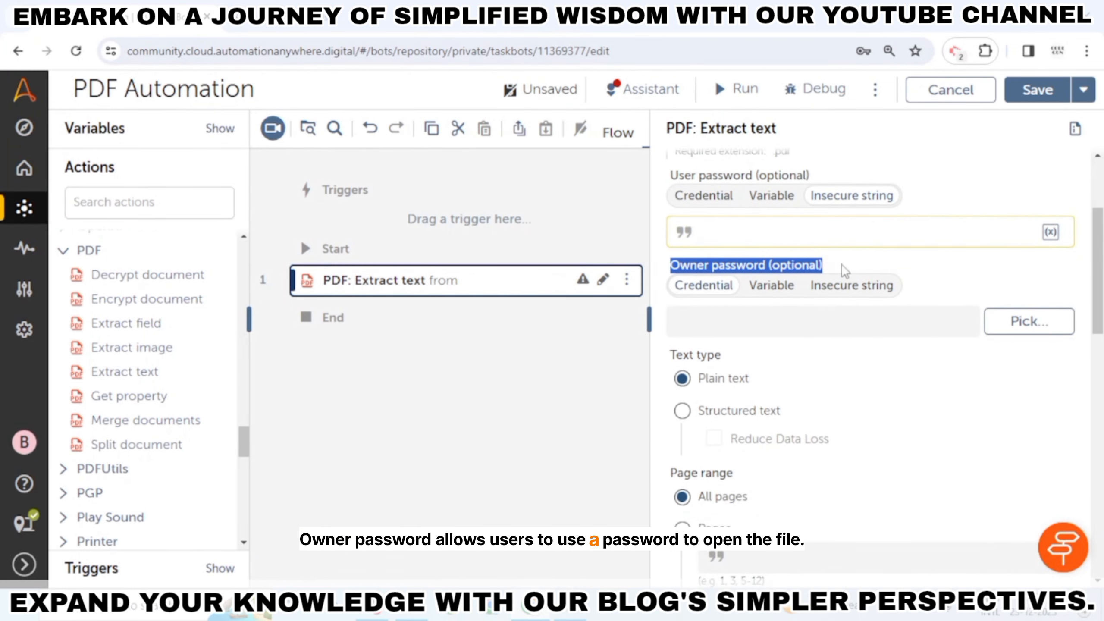
click(769, 287)
click(850, 285)
Step: Try the Structured text type with Reduce Data Loss enabled, and return the text type to Plain text
scroll(822, 339, down, 2)
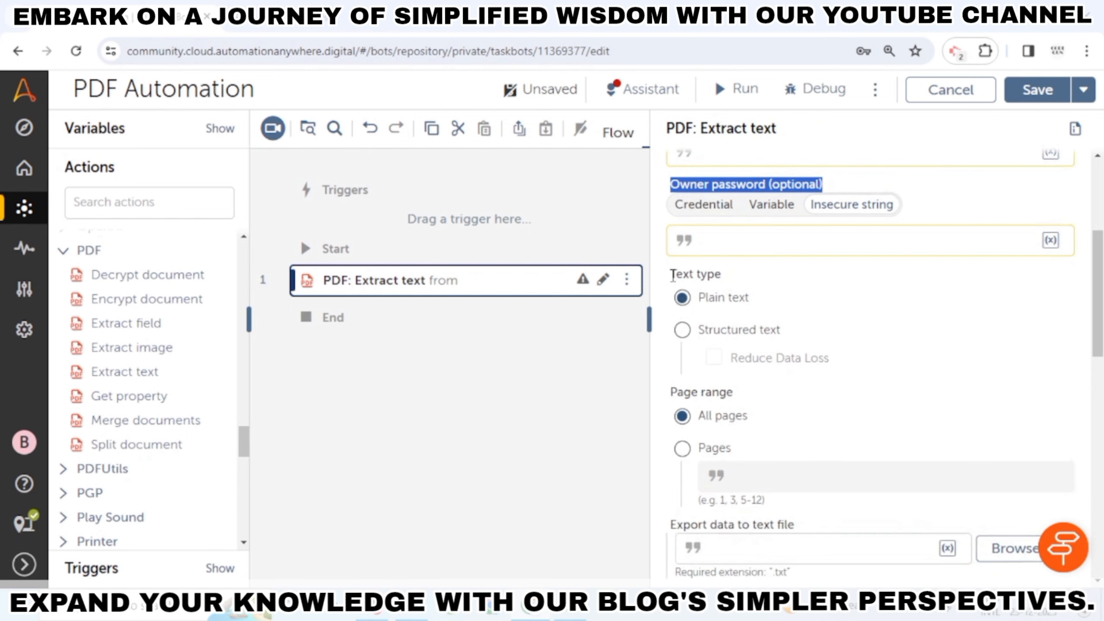
drag(670, 273, 781, 301)
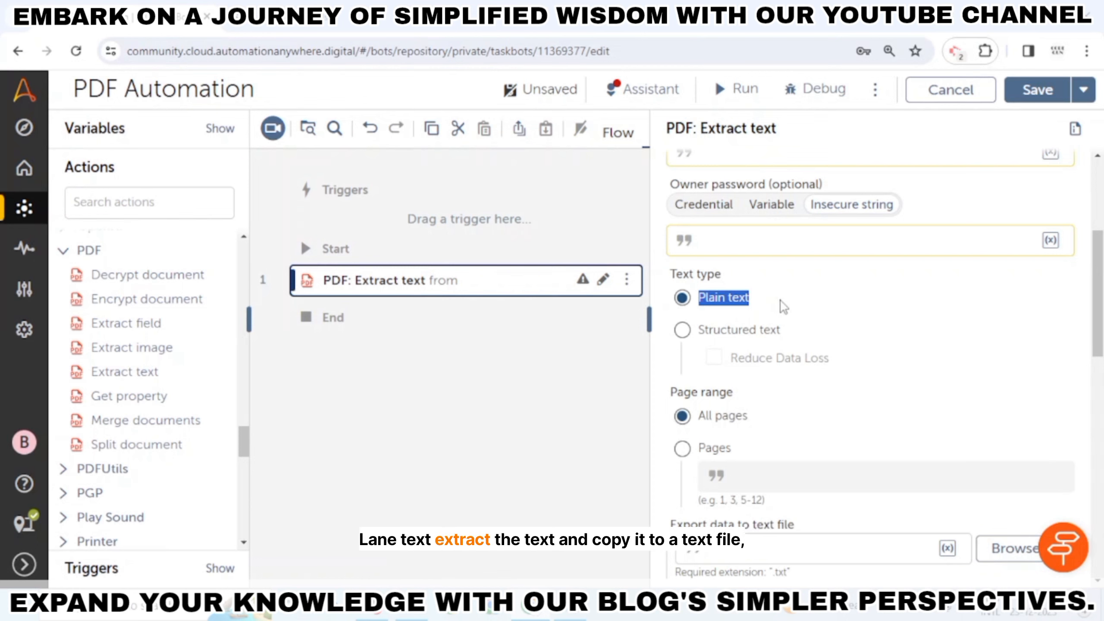
drag(700, 332, 767, 332)
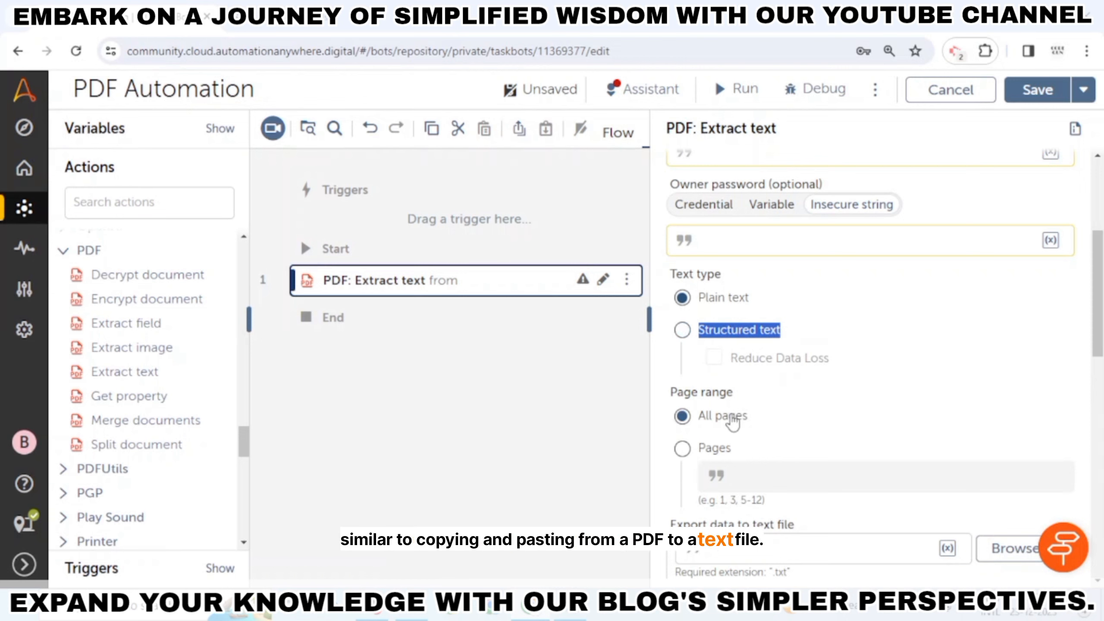
click(689, 334)
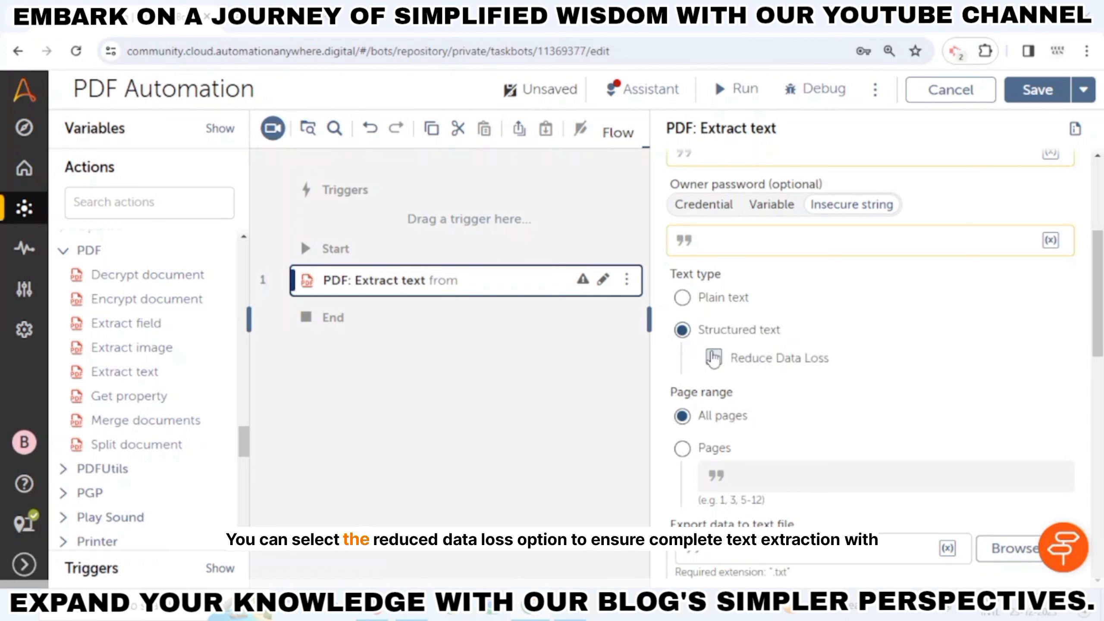
click(713, 358)
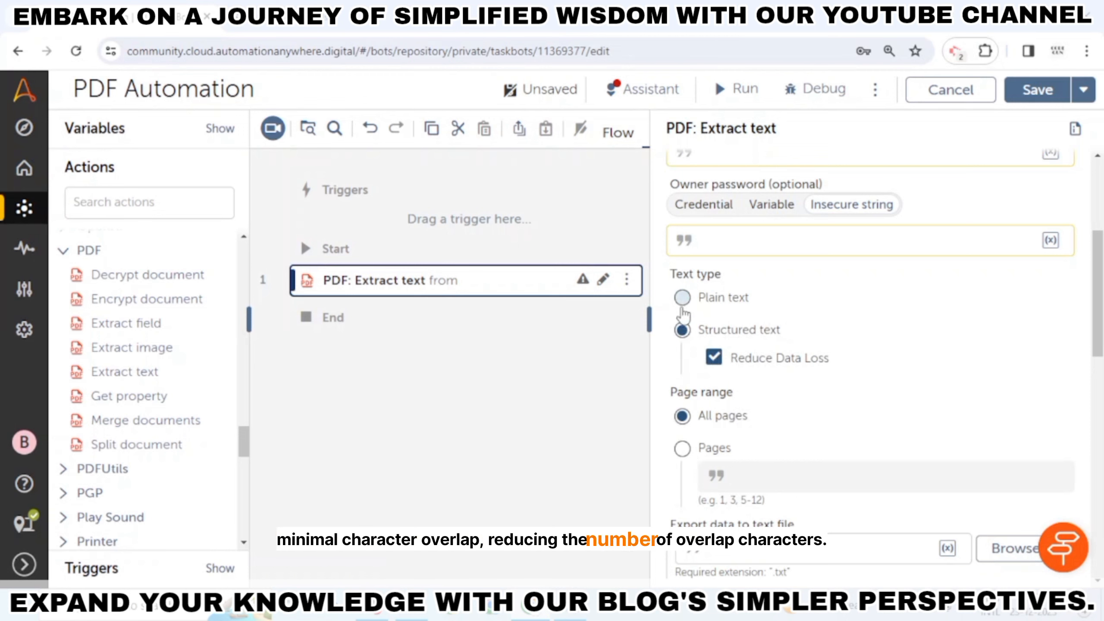
click(681, 303)
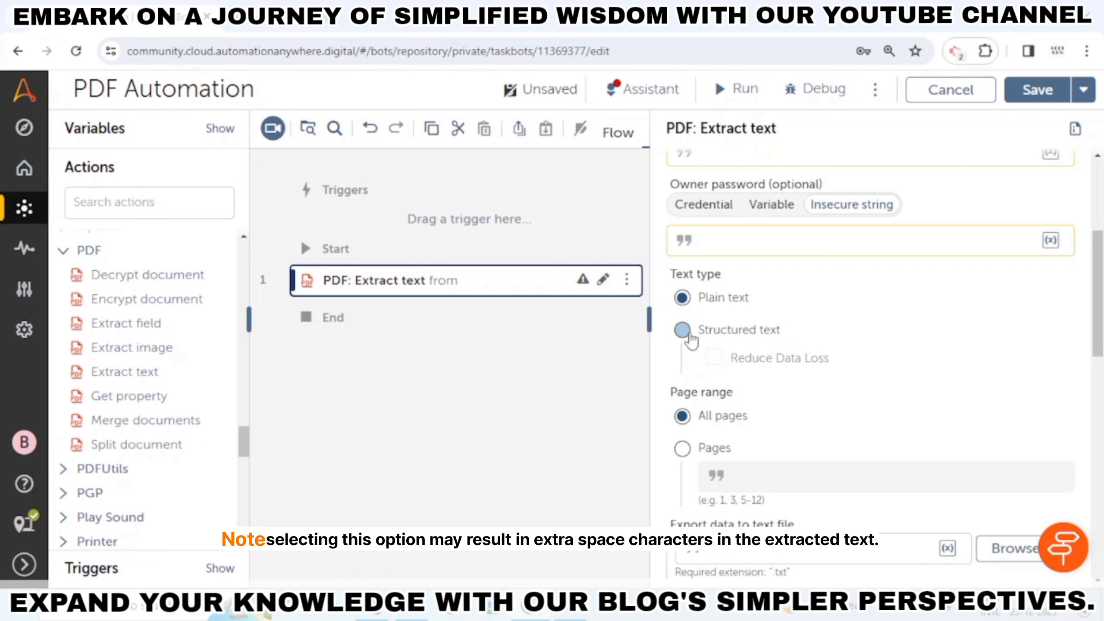
click(712, 354)
click(714, 357)
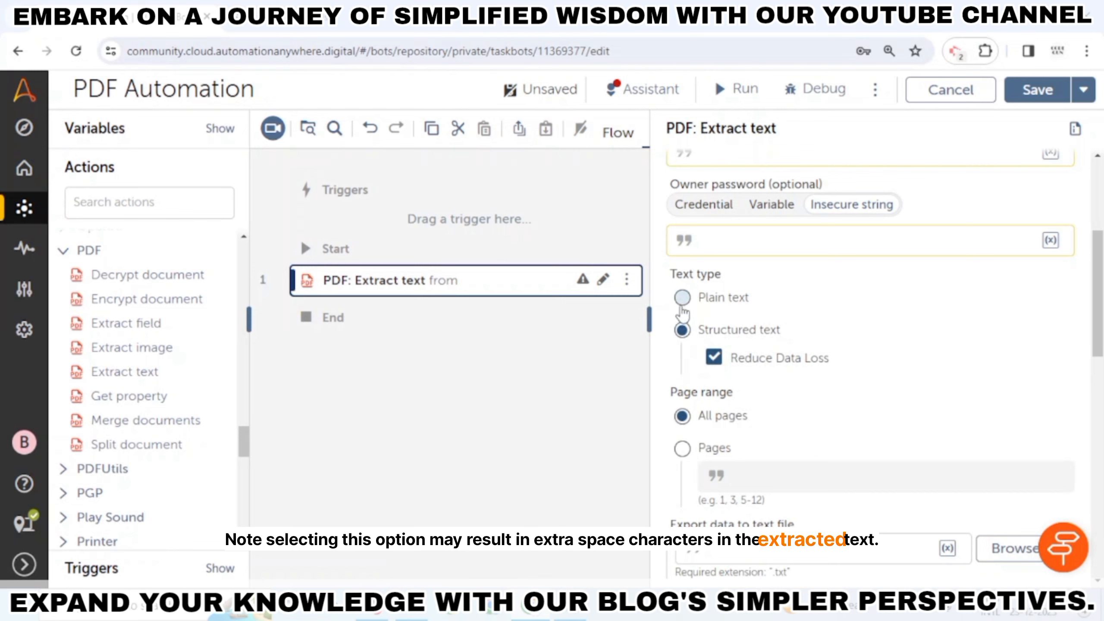
click(682, 298)
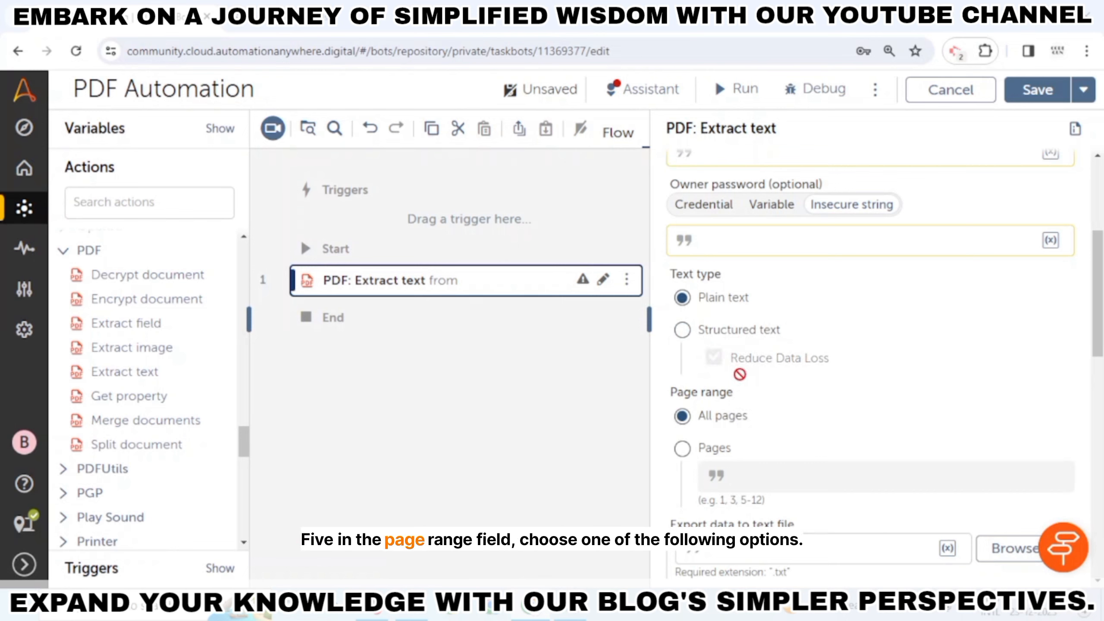
Step: Try the Pages option for the page range and examine its example page-number format
scroll(738, 374, down, 2)
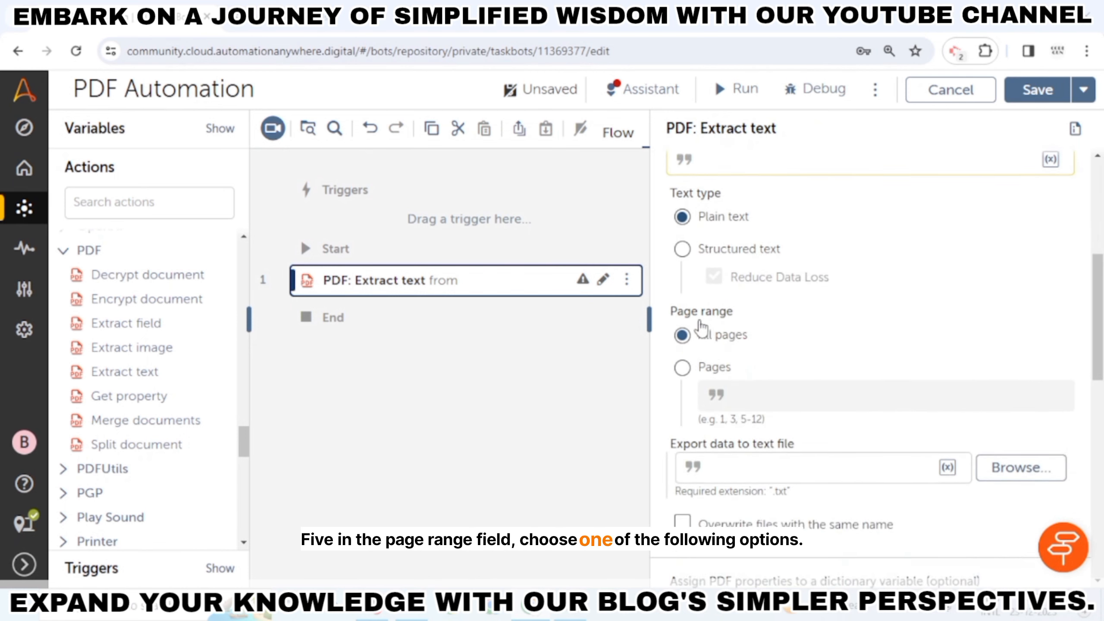
click(682, 368)
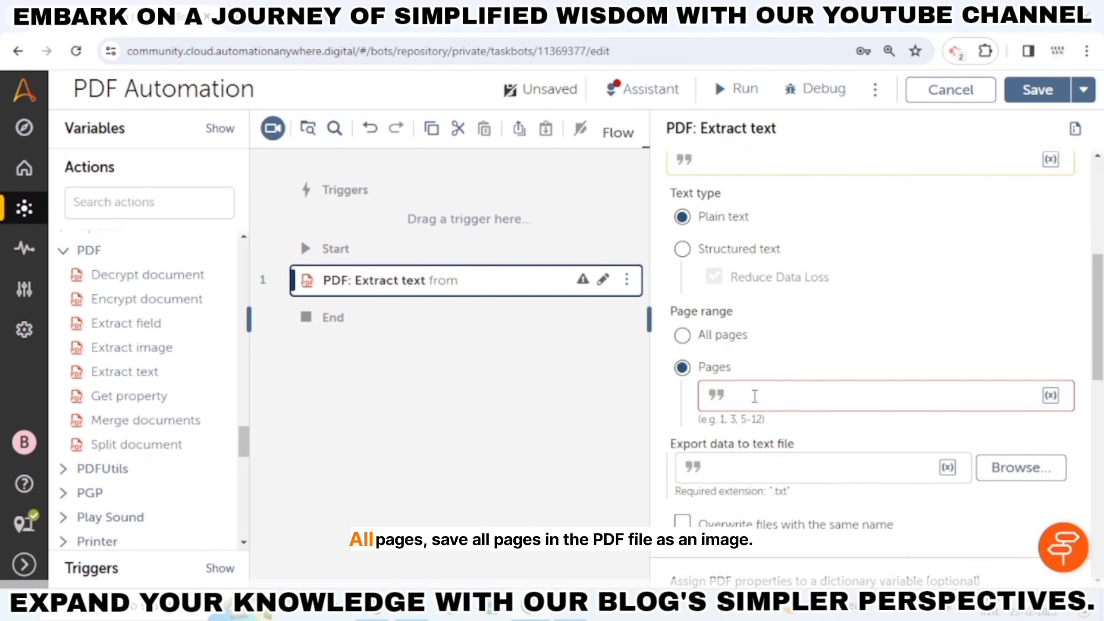
click(765, 394)
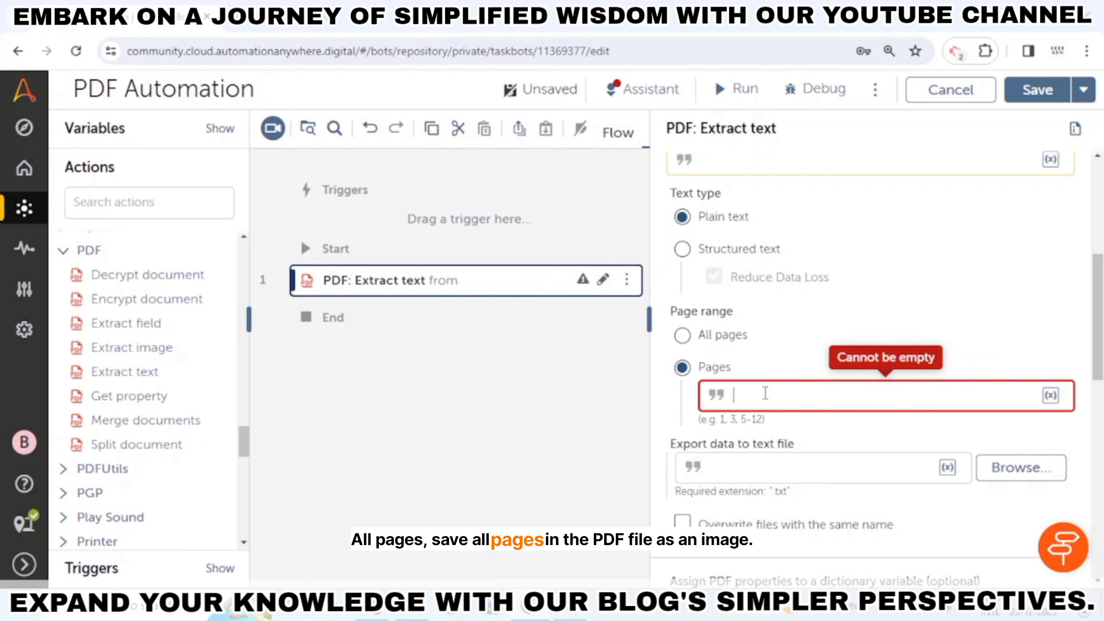
click(717, 420)
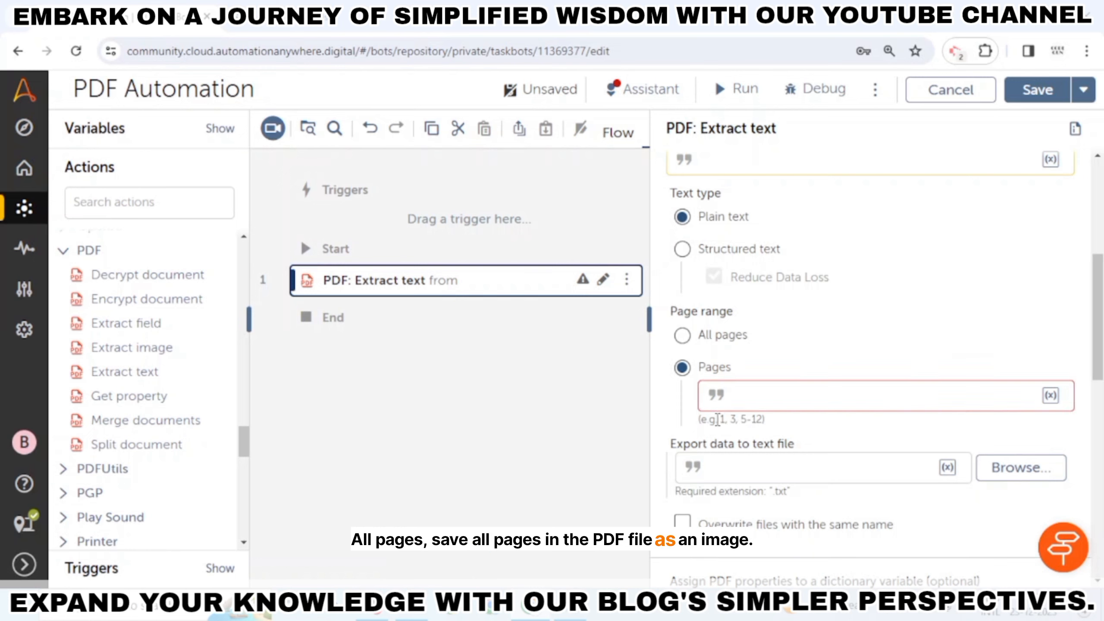
drag(757, 416, 762, 415)
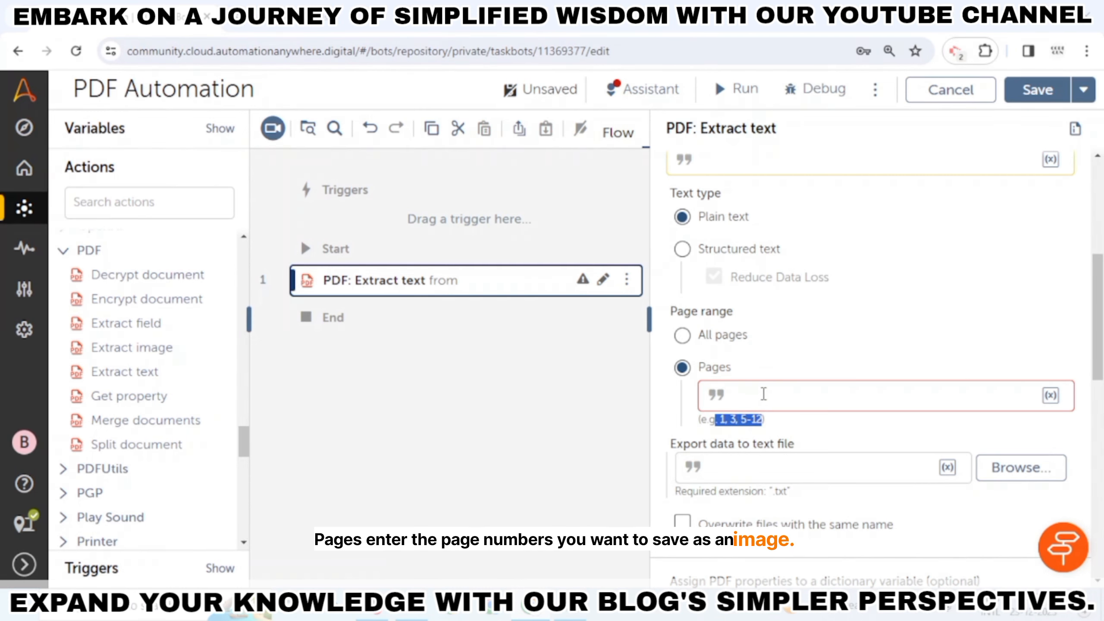
Step: Paste the BankStatement (1).pdf path as the export text file path and strip its .pdf extension and closing quotation mark
scroll(763, 393, down, 2)
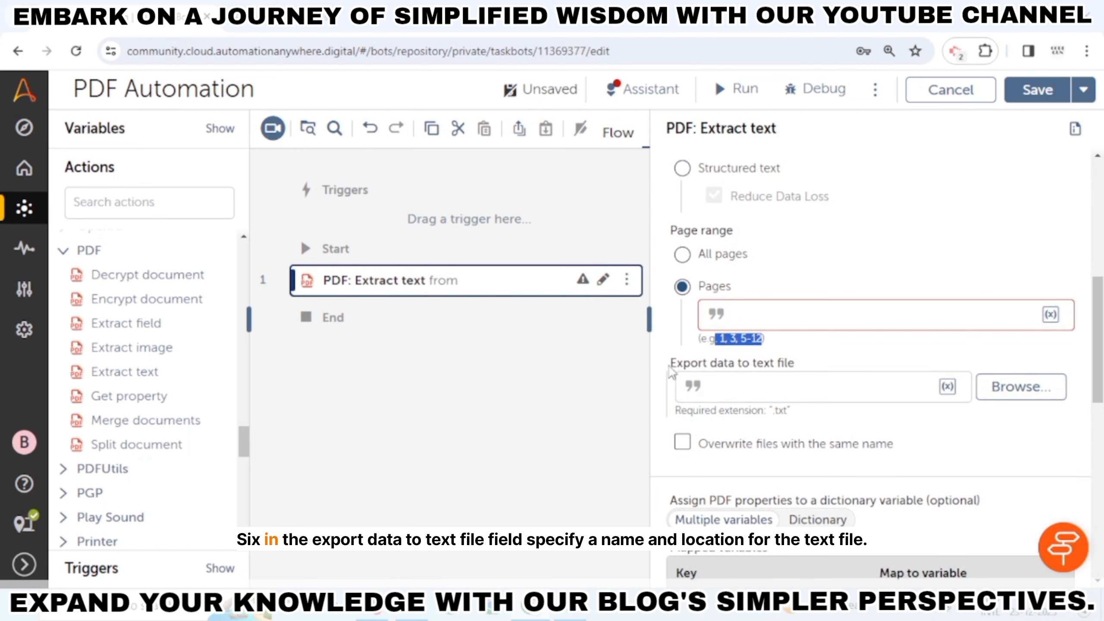
drag(671, 372, 802, 369)
click(798, 379)
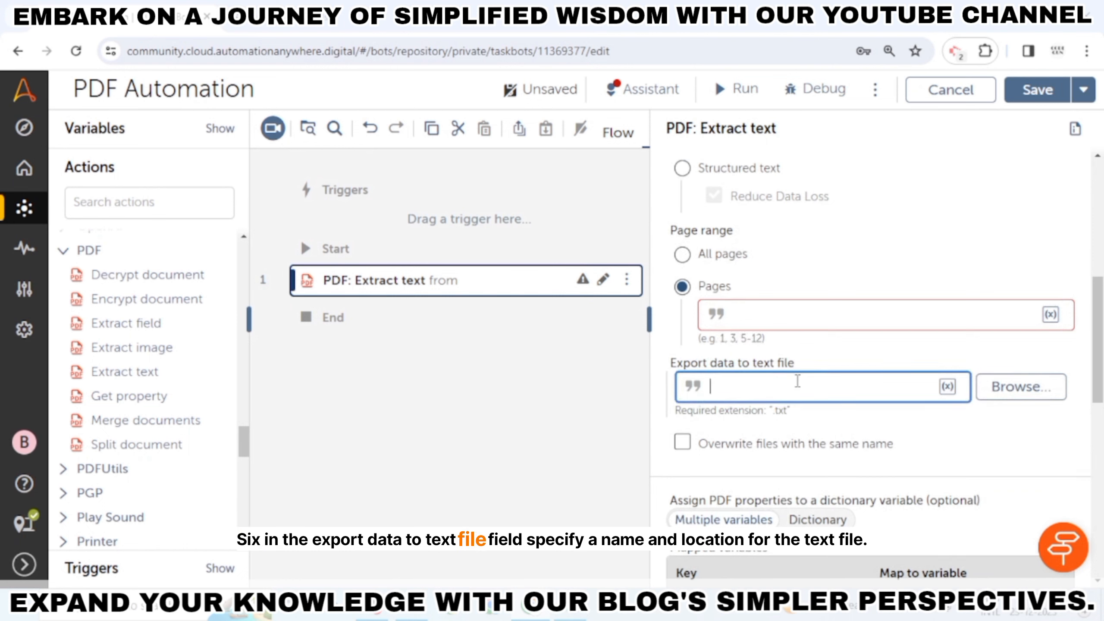
key(ctrl+v)
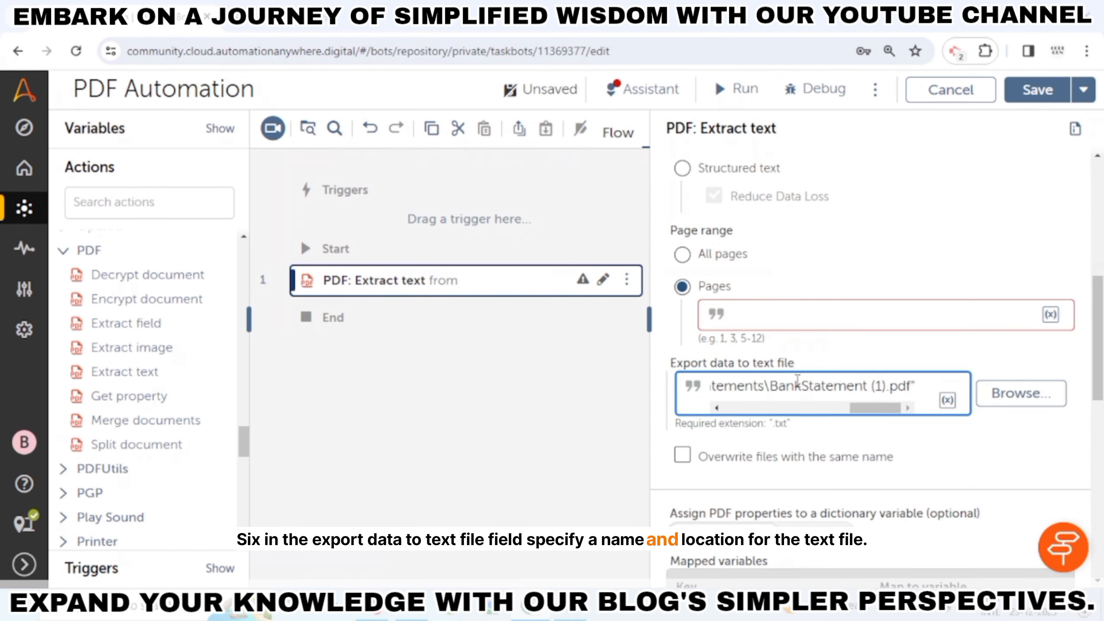
key(BackSpace)
key(BackSpace)
key(BackSpace)
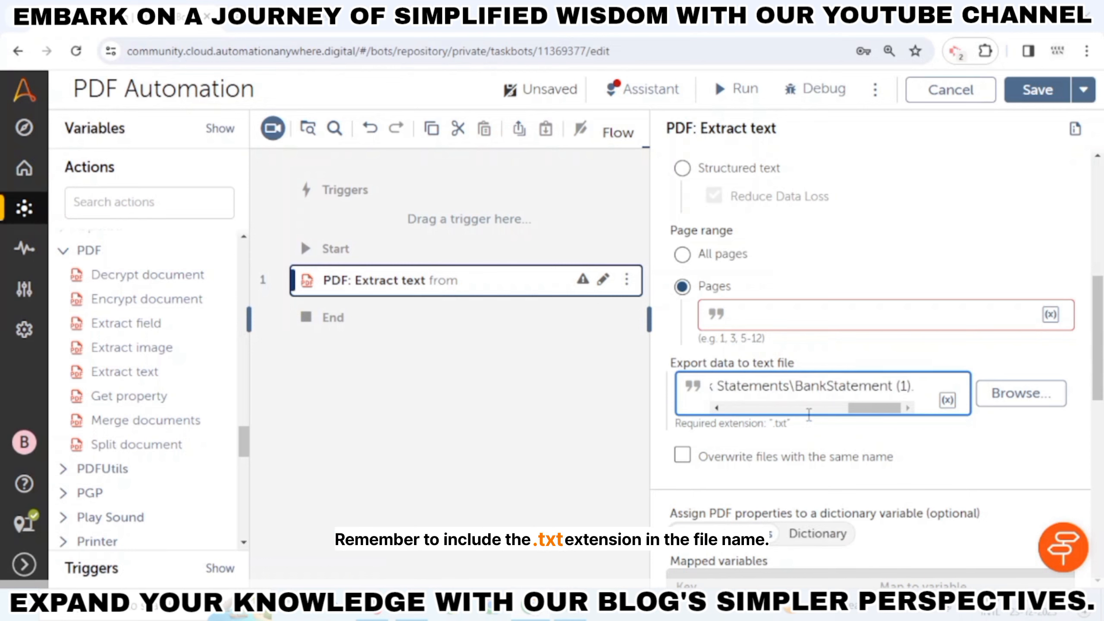
key(BackSpace)
key(BackSpace)
Step: Complete the export path as BankStatement (1)_Plain Text.txt without the leading quotation mark, and enable overwriting files with the same name
text(_)
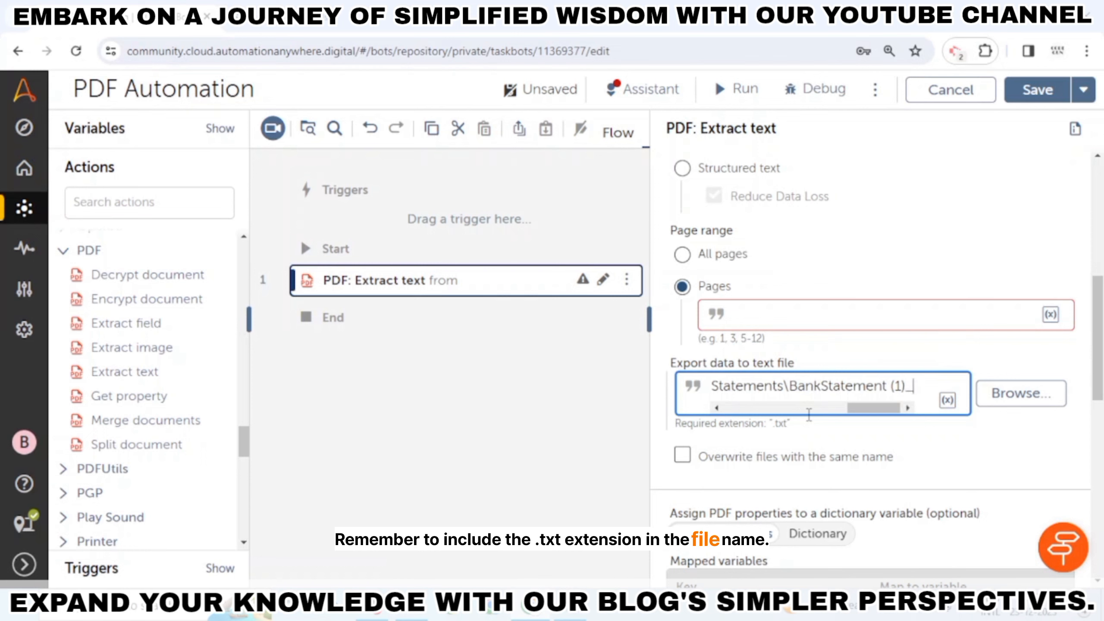
text(Plain)
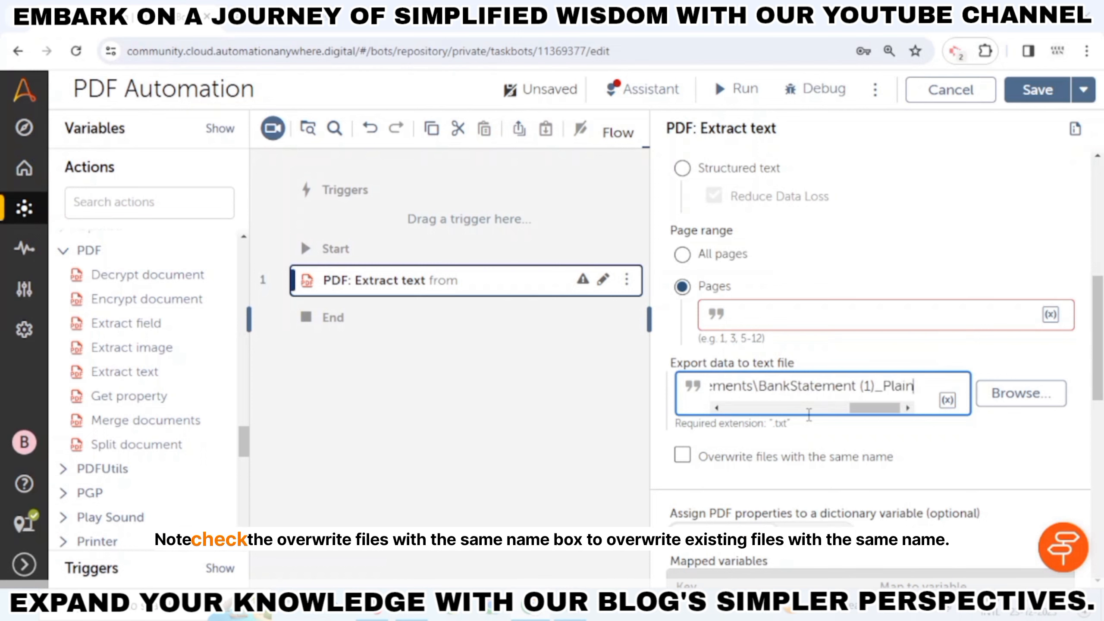
text( Text)
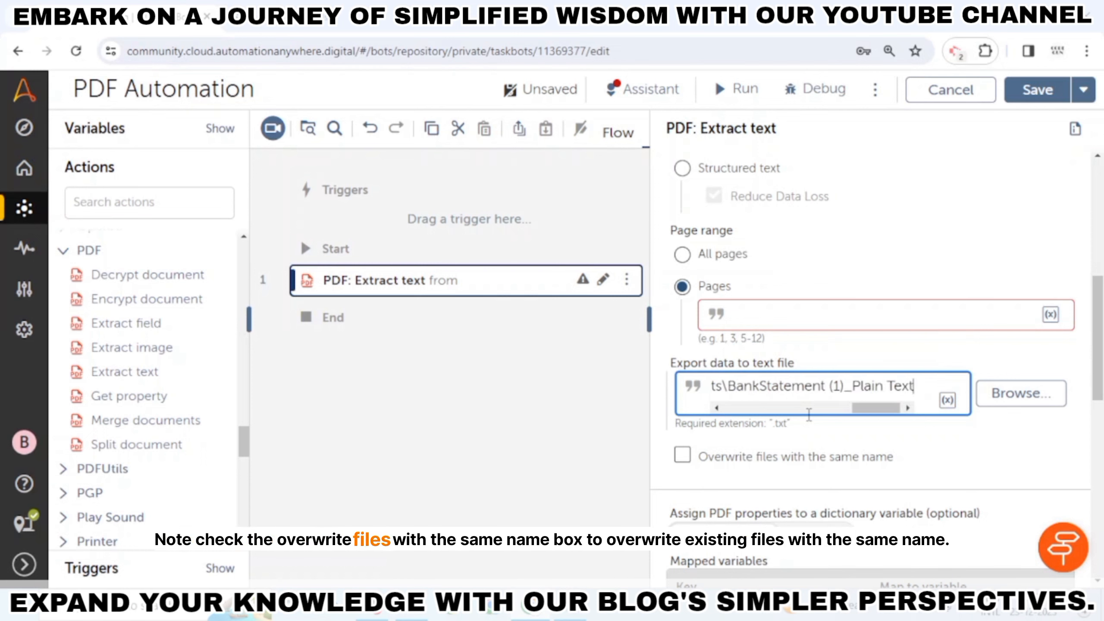
text(.)
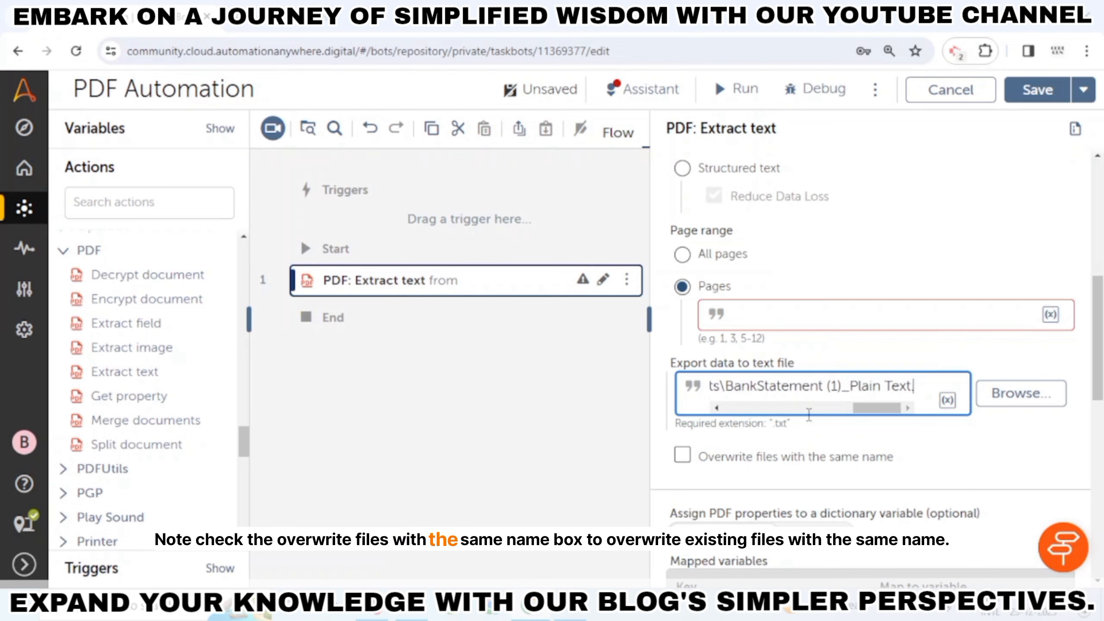
text(txt)
key(Home)
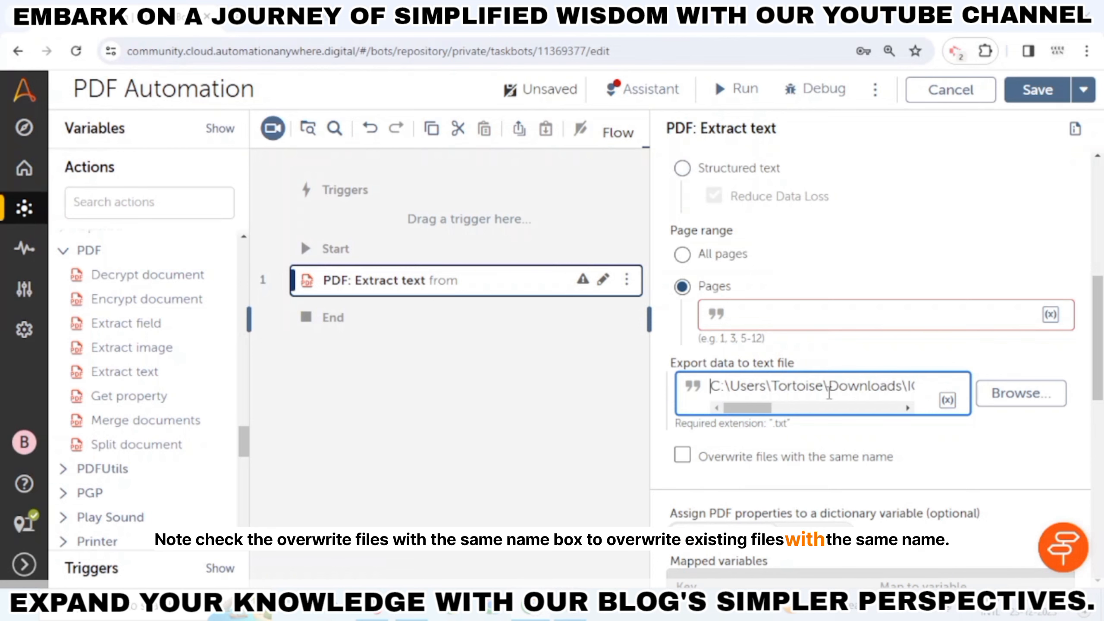
click(689, 450)
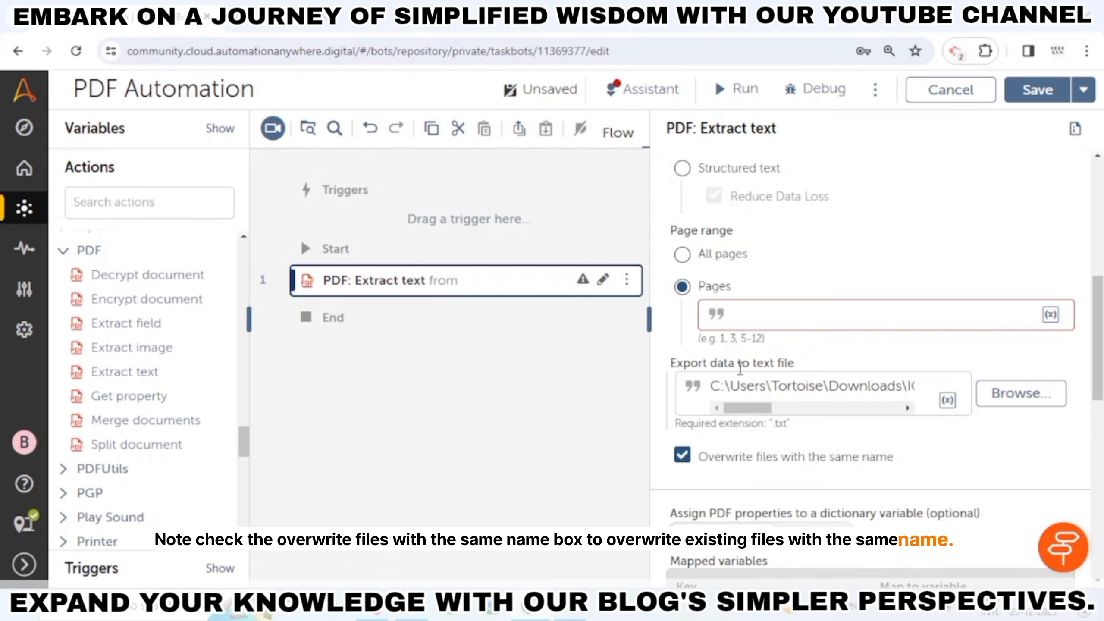
Step: Examine the optional assignment of PDF properties to a dictionary variable and its note on the accessible properties
scroll(738, 369, down, 3)
scroll(756, 387, down, 4)
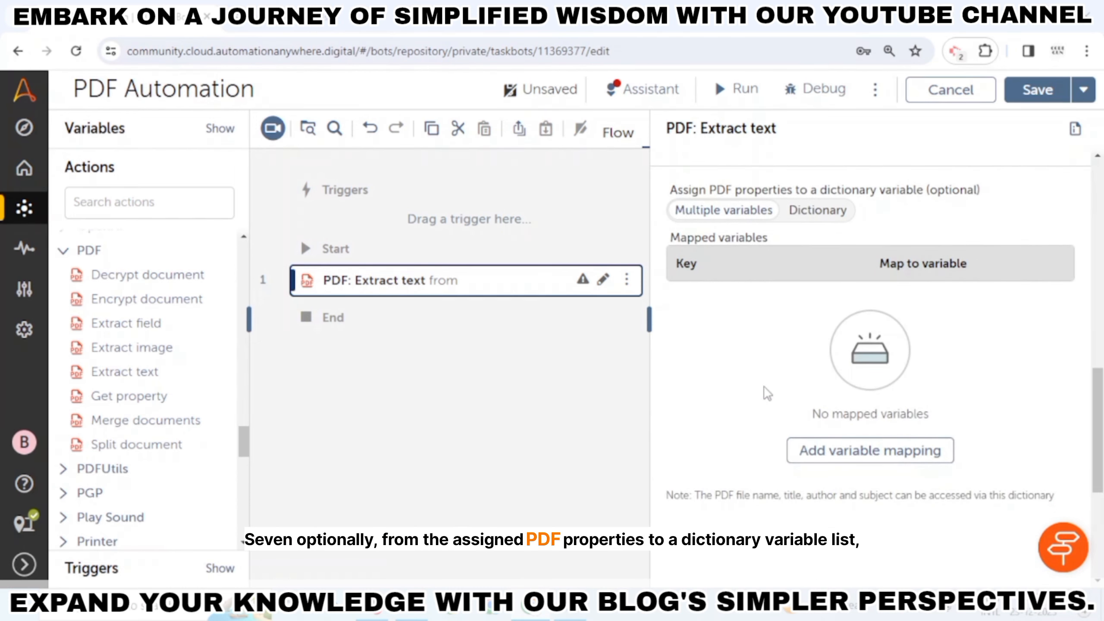
drag(695, 495, 1006, 513)
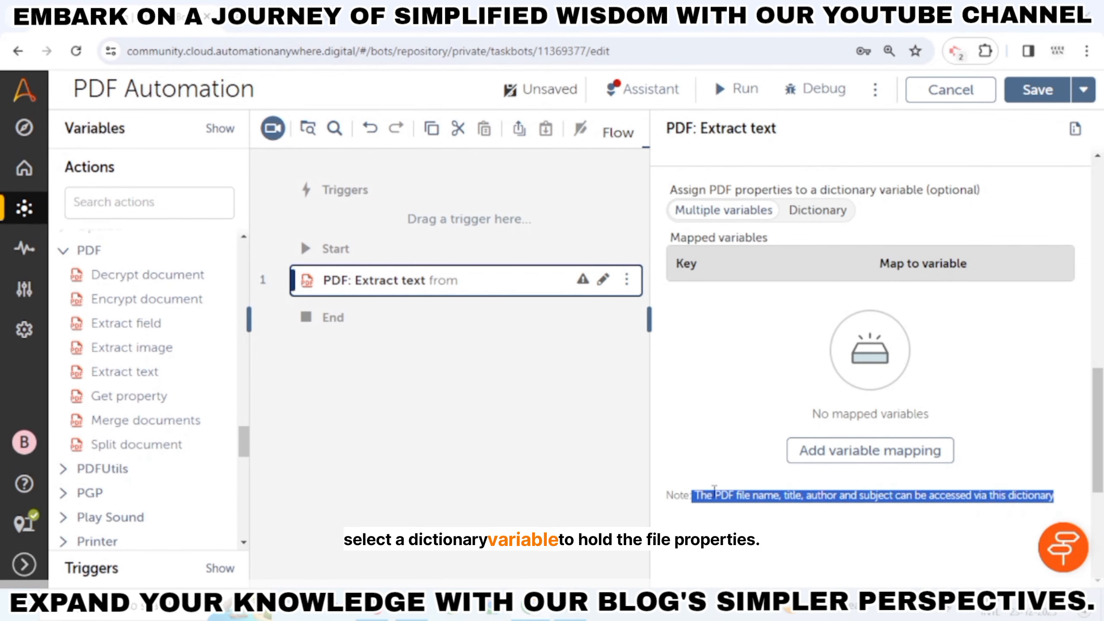
Step: Set the page range to All pages, save the bot and collapse the action's settings
scroll(678, 490, up, 5)
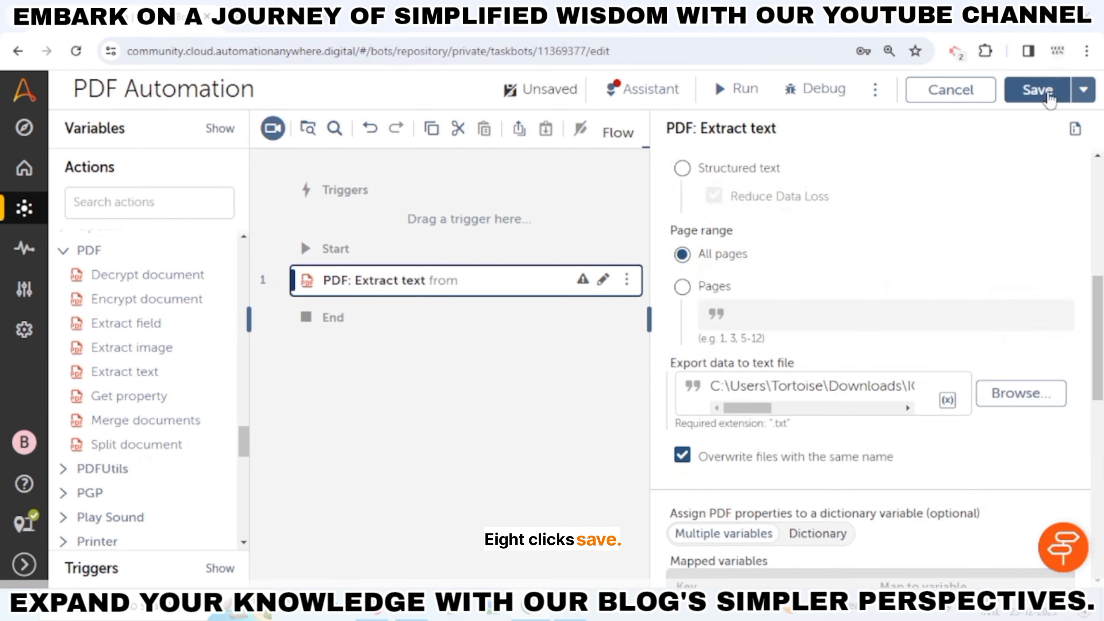
click(1049, 98)
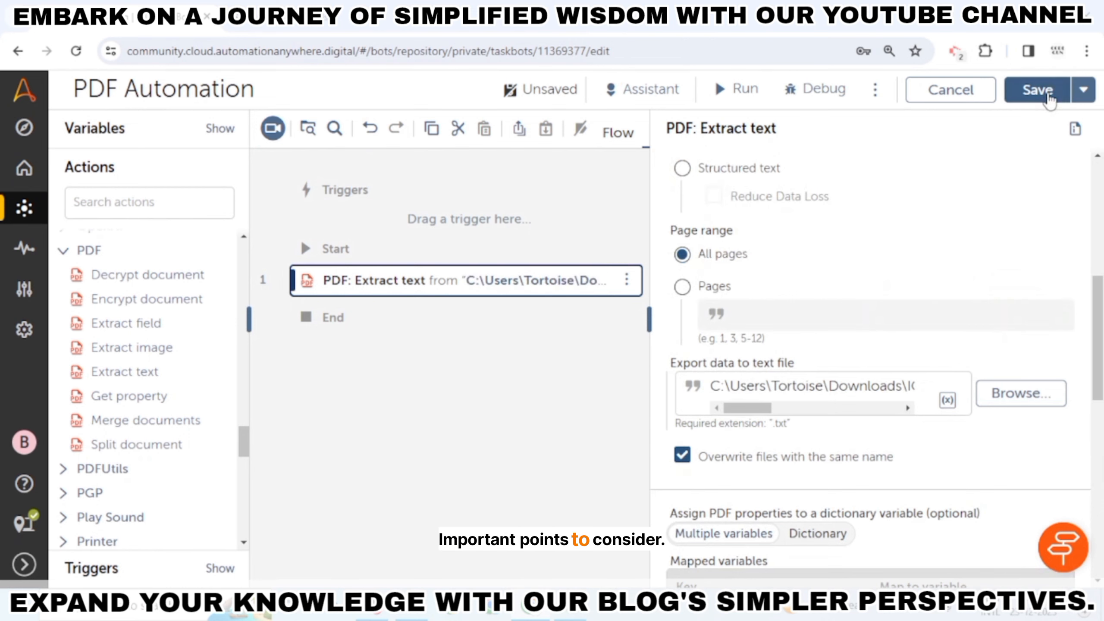
click(1048, 94)
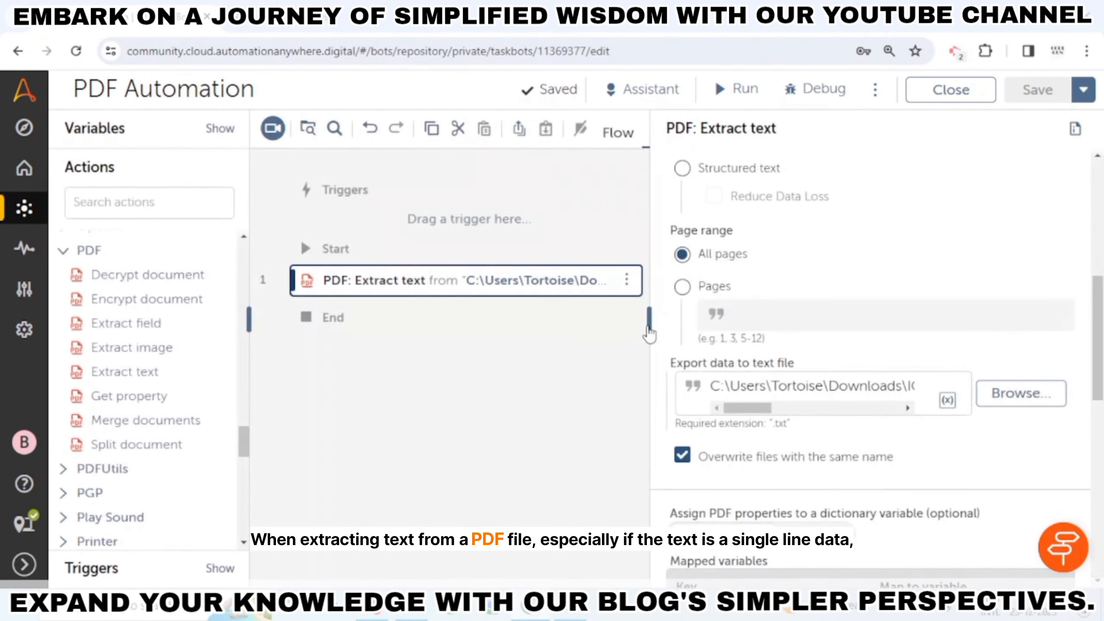
mouse_move(649, 326)
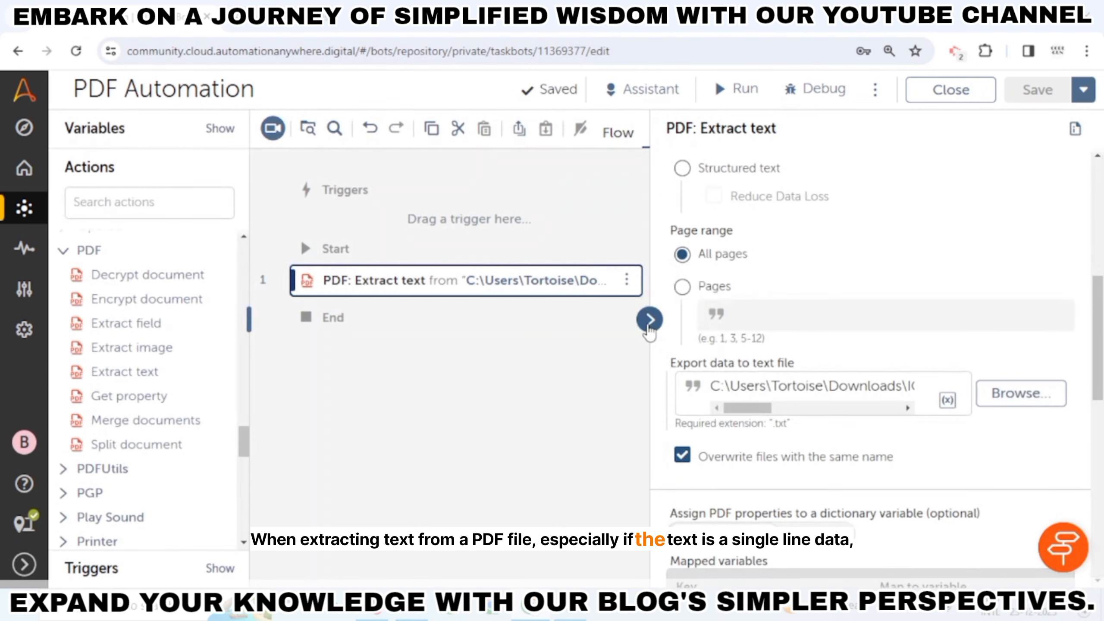
click(649, 320)
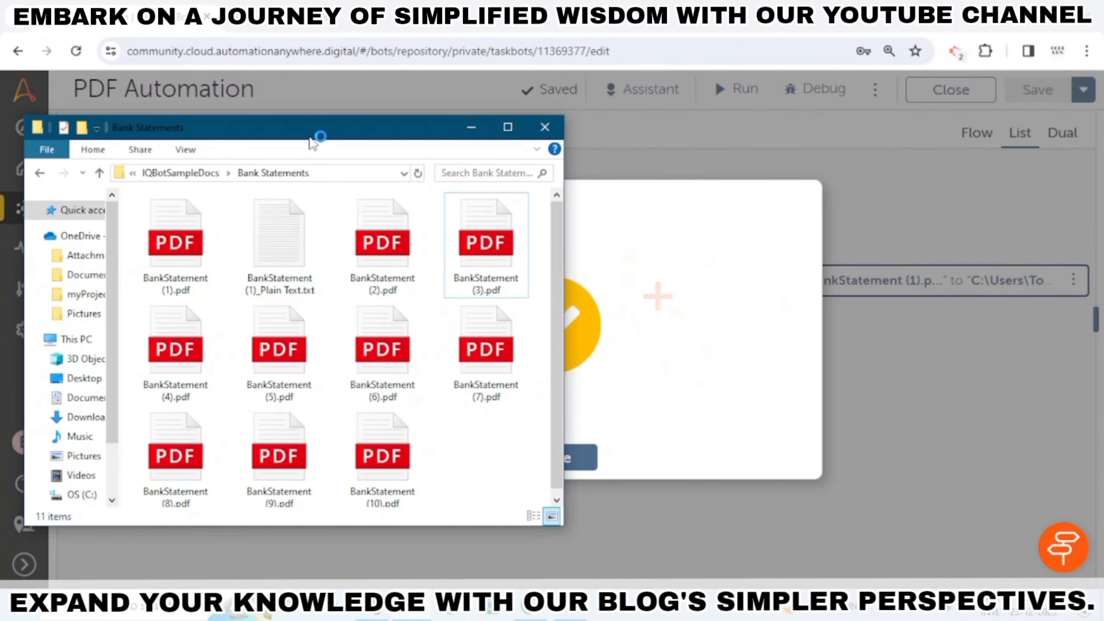
Step: Open the exported BankStatement (1)_Plain Text.txt and compare its header lines with the source PDF
click(268, 263)
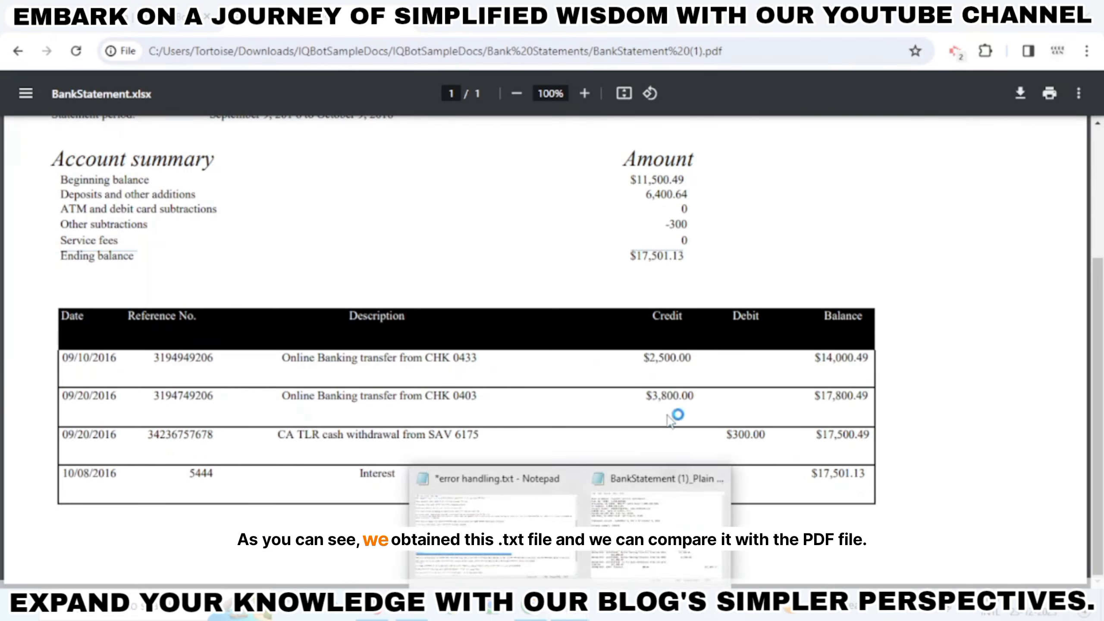
scroll(552, 348, up, 4)
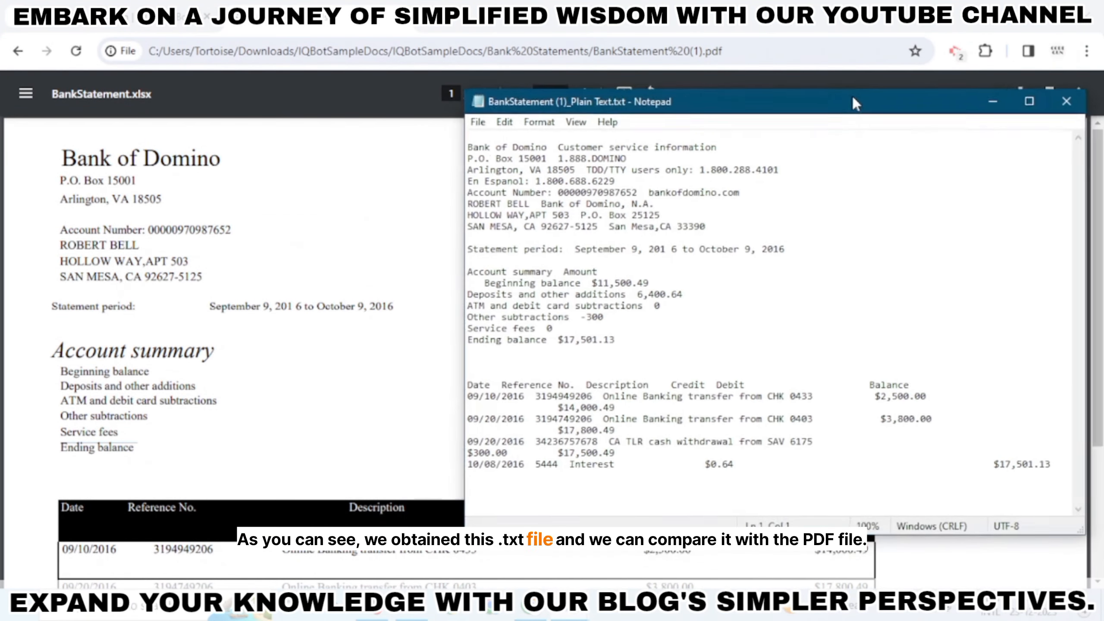
drag(852, 96, 870, 92)
drag(580, 138, 733, 143)
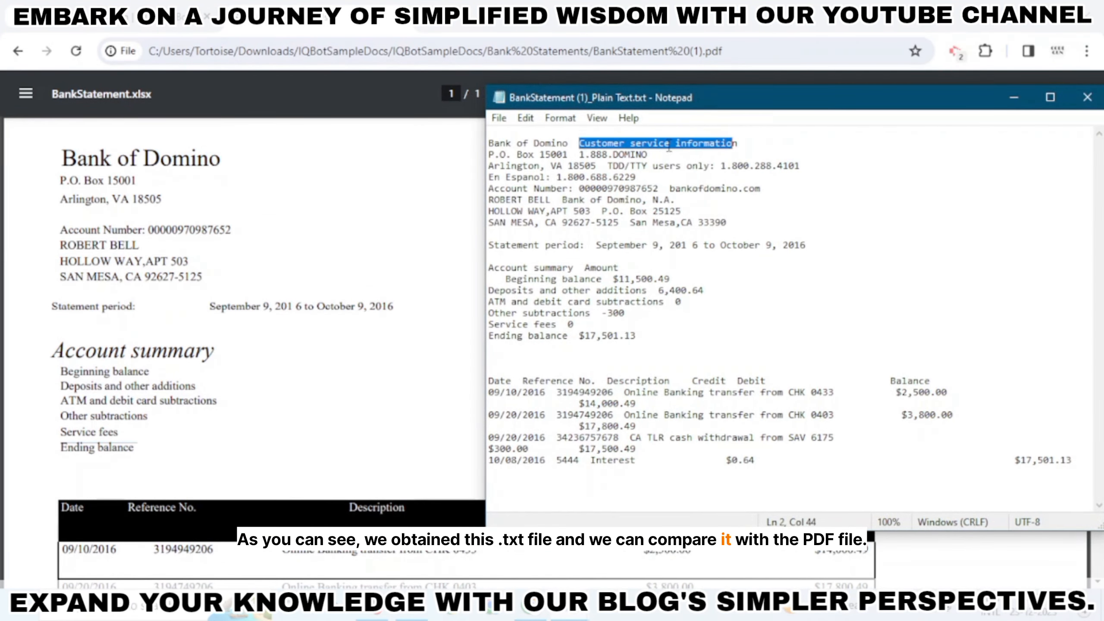
drag(666, 97, 649, 246)
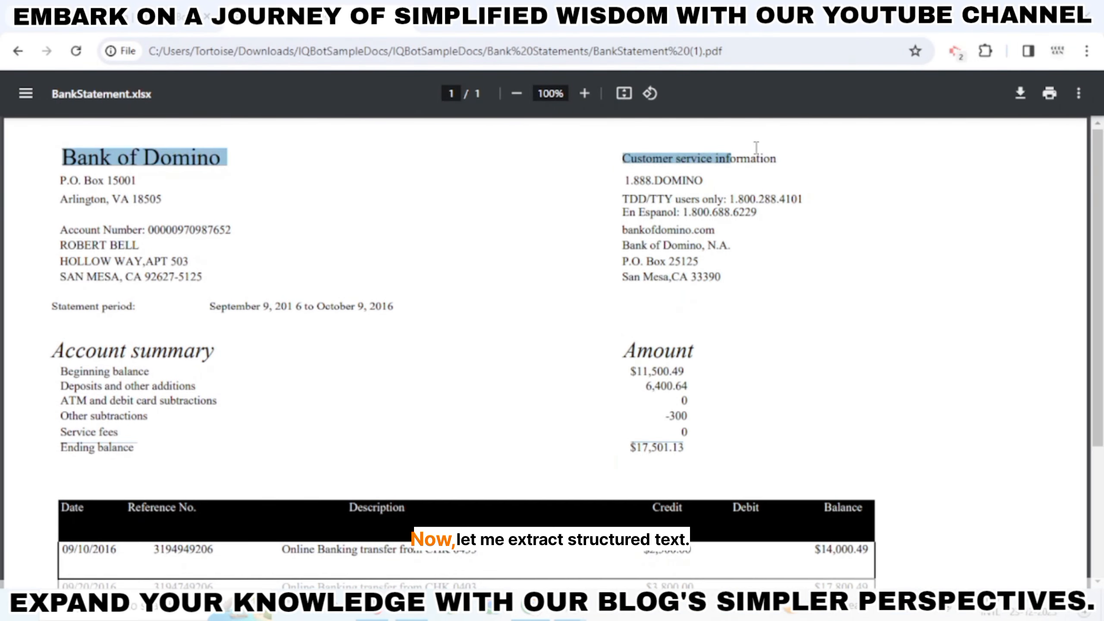
drag(756, 147, 811, 223)
click(567, 606)
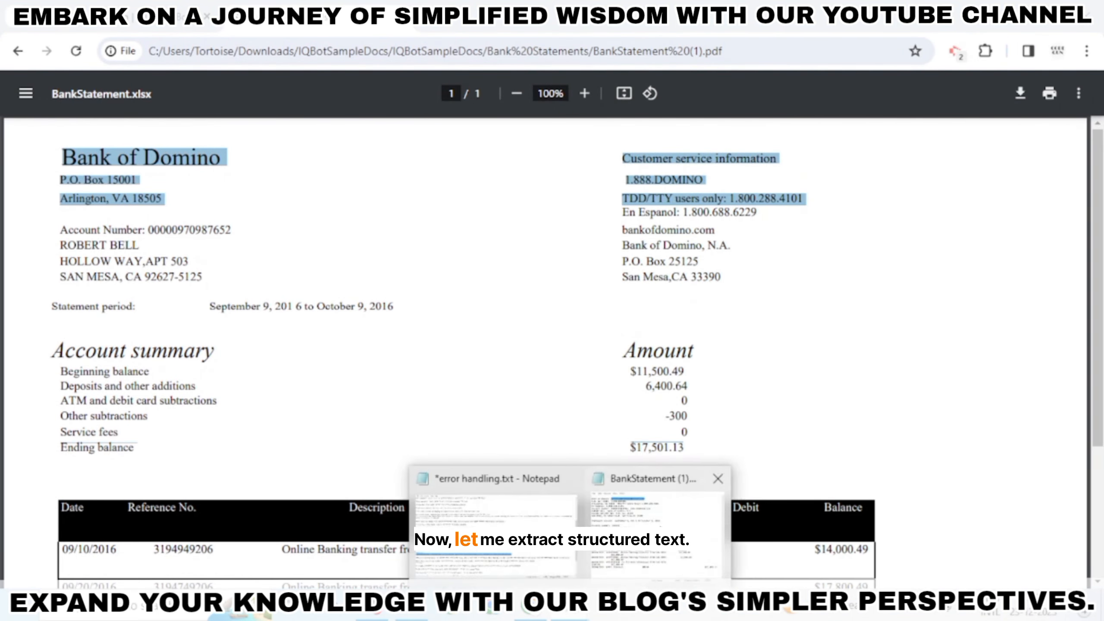
click(663, 530)
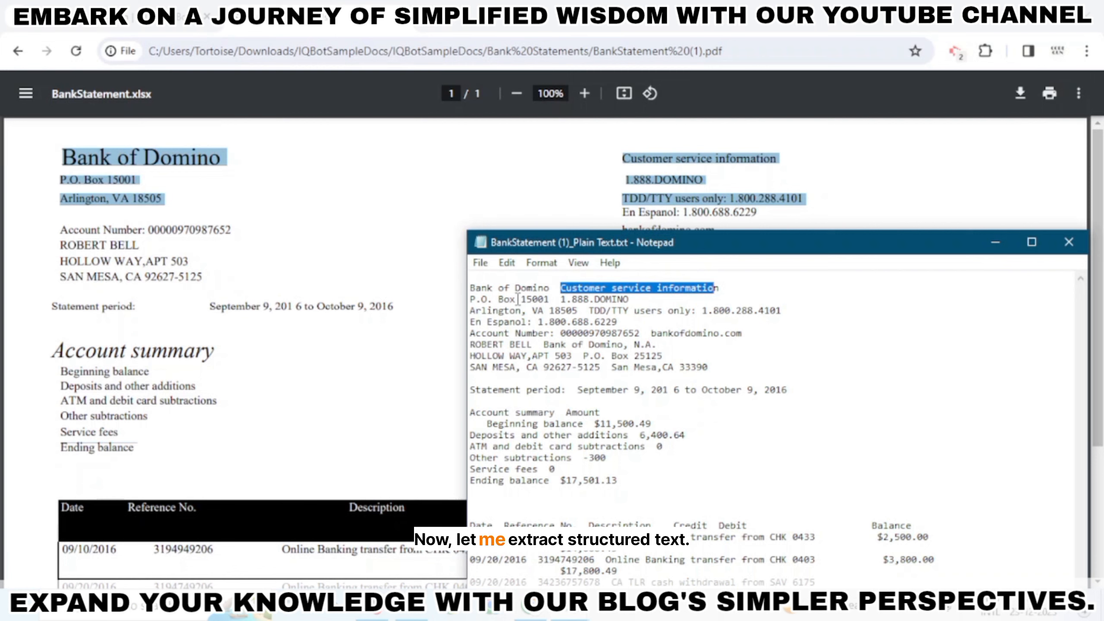
click(996, 241)
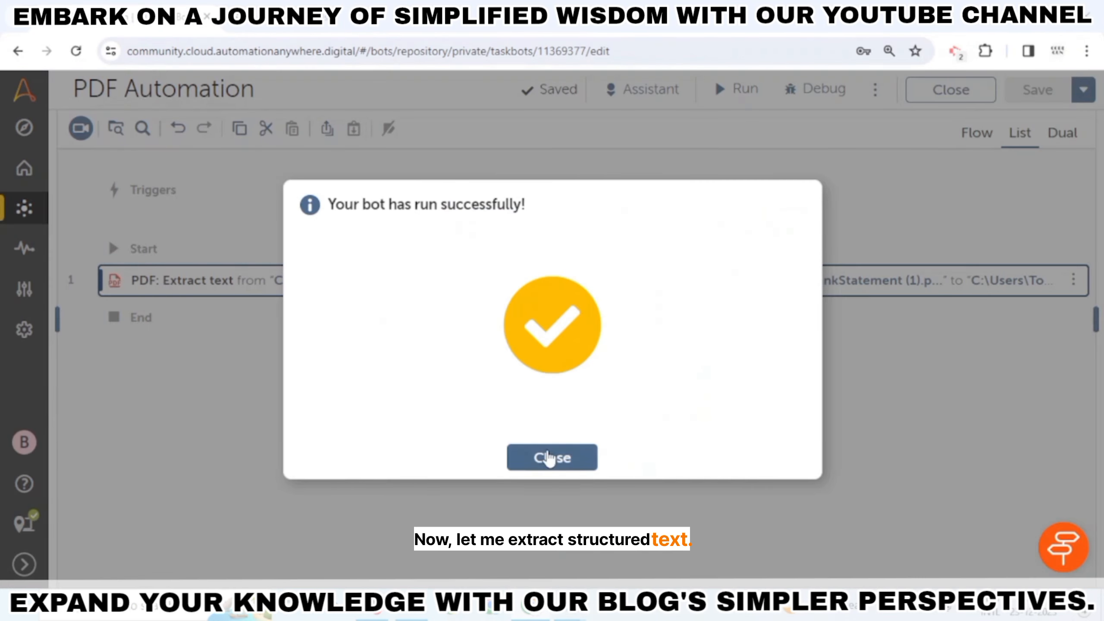
Step: Dismiss the run result, reopen the PDF Extract text action and set its text type to Structured text
click(548, 459)
click(609, 280)
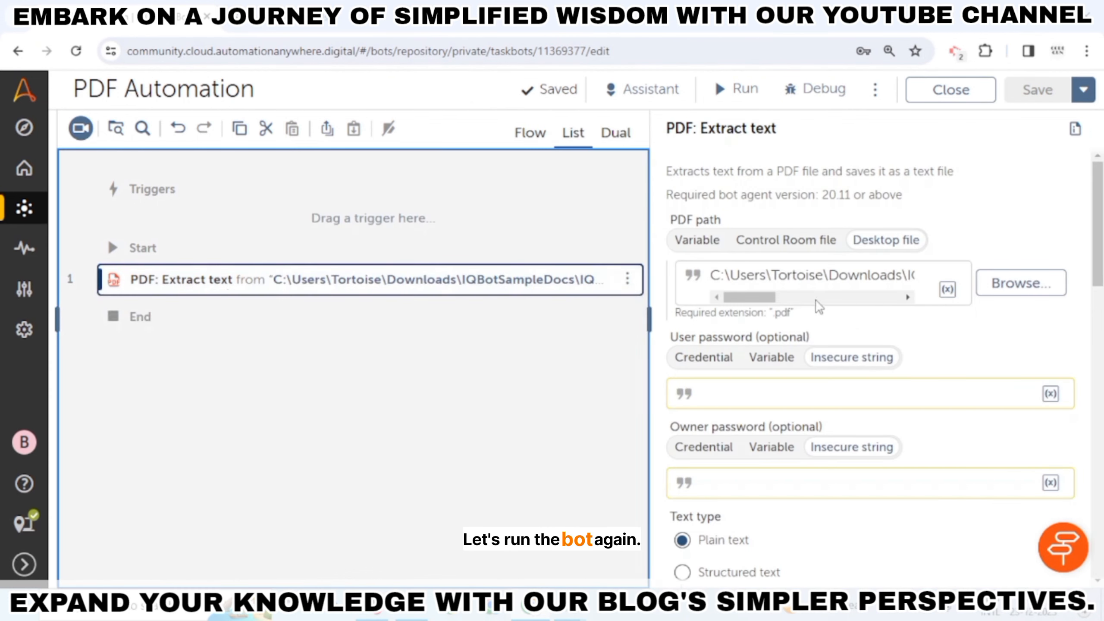
scroll(819, 307, down, 5)
click(682, 330)
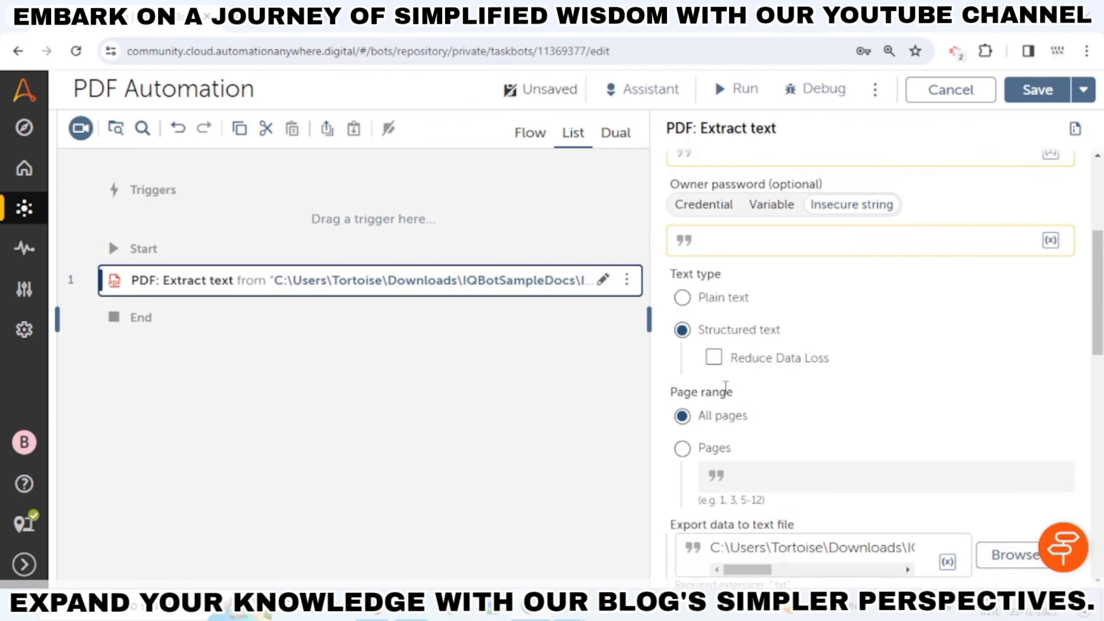
Step: Rename the export text file as BankStatement (1)_Structured Text.txt
scroll(773, 386, down, 7)
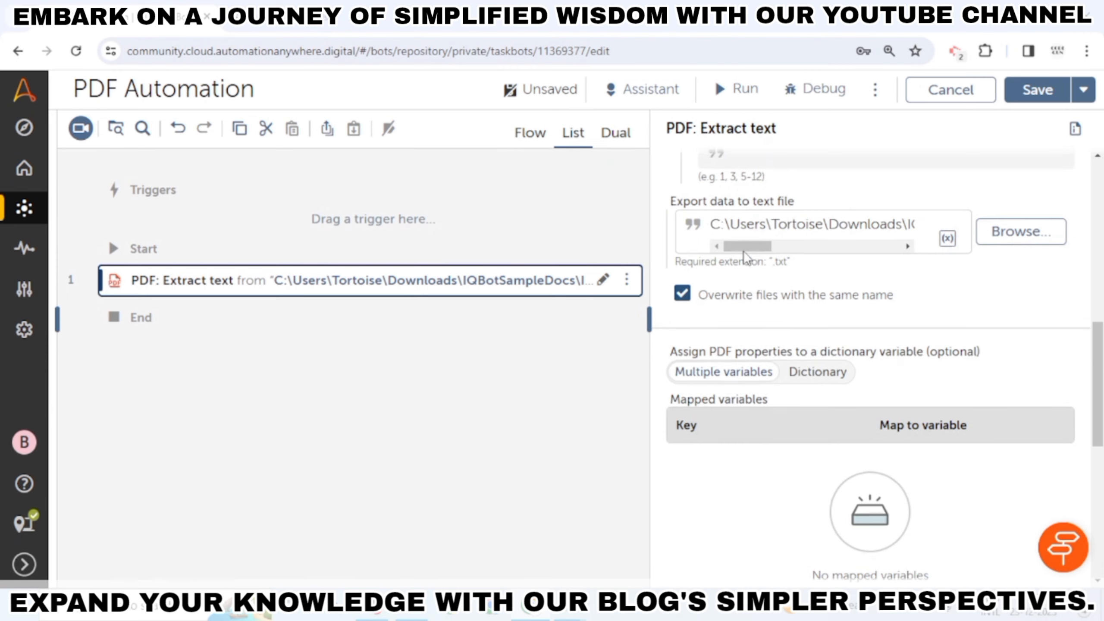
scroll(744, 254, up, 3)
drag(749, 408, 880, 408)
drag(864, 388, 836, 388)
text(Structured)
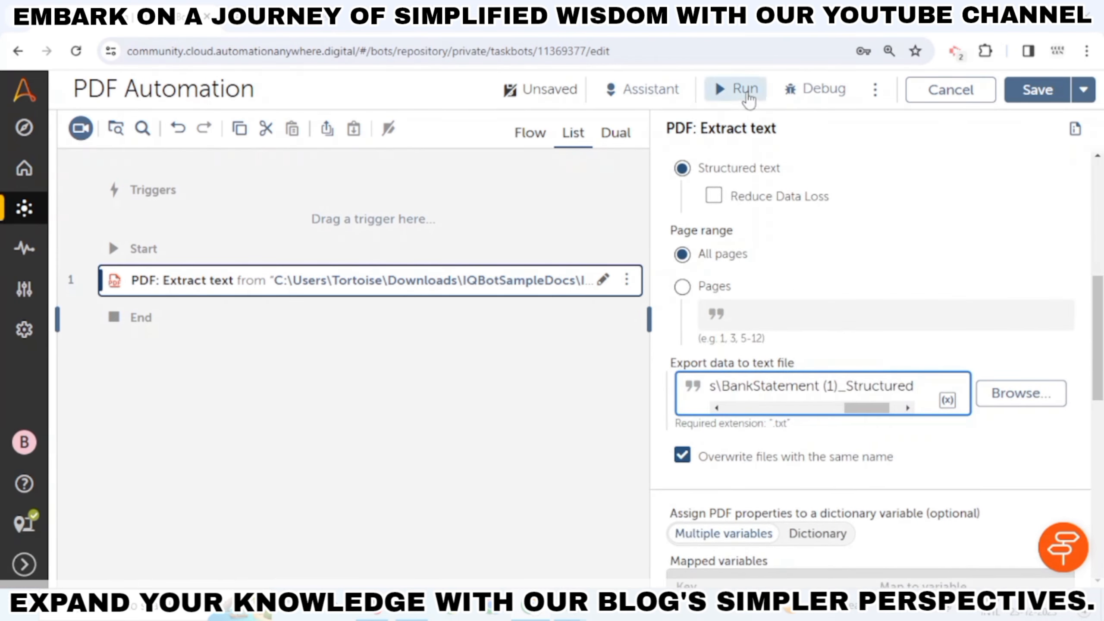
Step: Run the bot and arrange the Bank Statements folder window over the browser to check for the output file
click(744, 89)
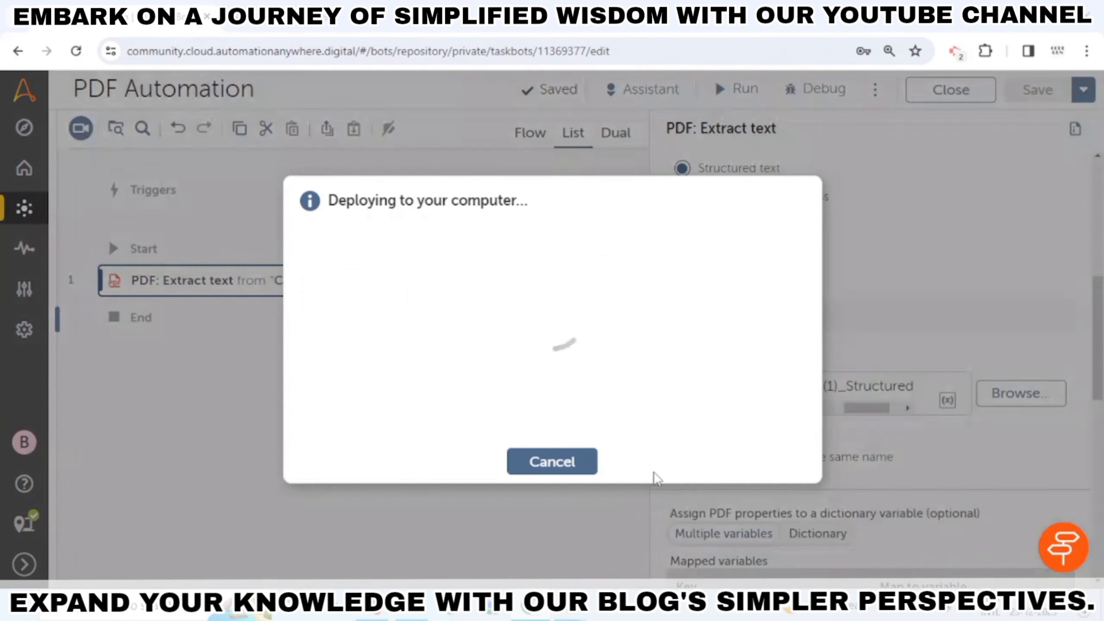
click(412, 606)
drag(528, 525, 527, 398)
drag(333, 137, 298, 305)
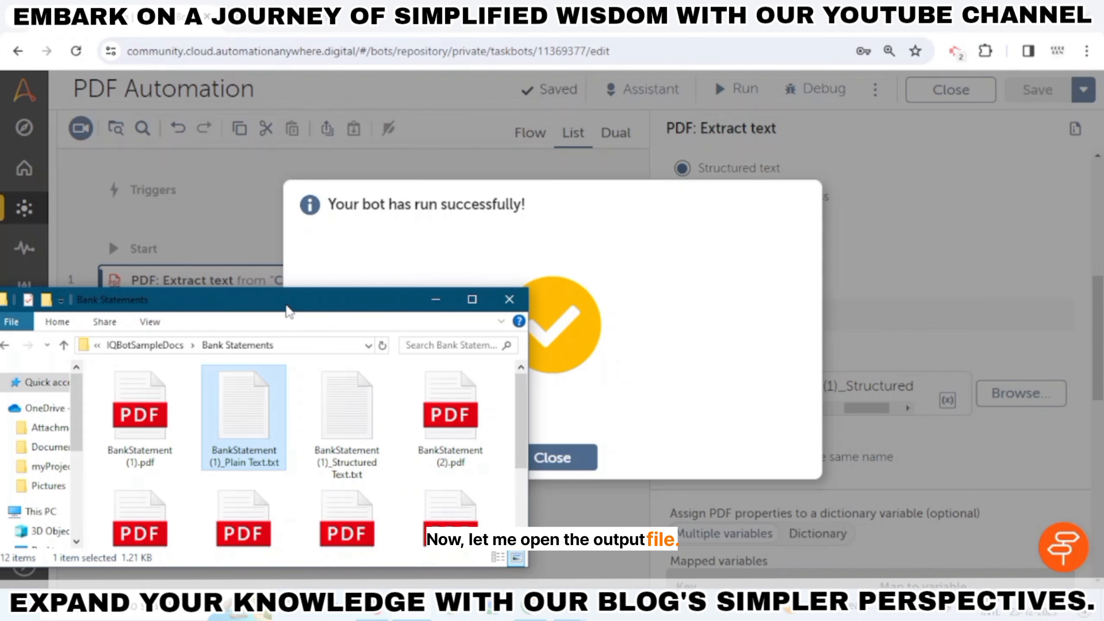
Step: Open BankStatement (1)_Structured Text.txt and arrange it side by side with the BankStatement (1)_Plain Text.txt window
double_click(343, 413)
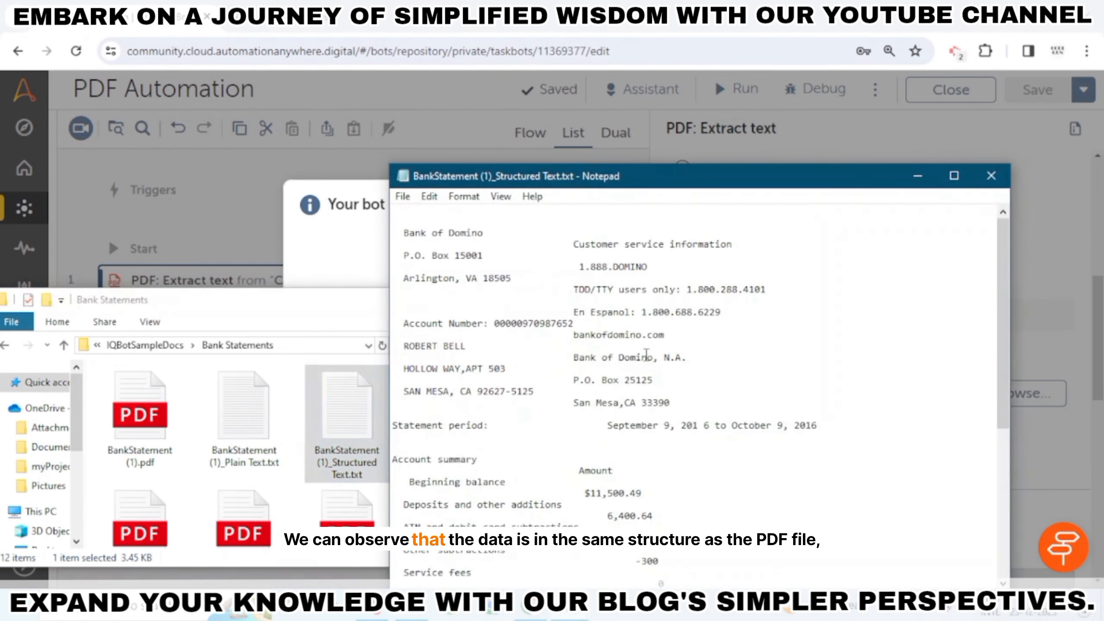
click(565, 612)
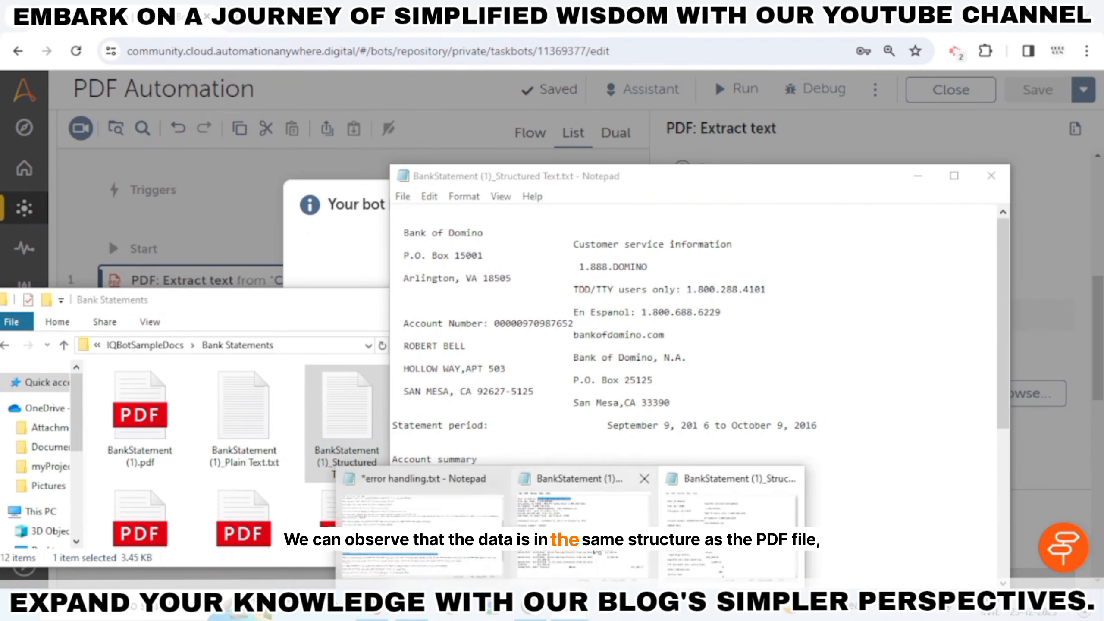
click(582, 531)
drag(734, 258, 511, 264)
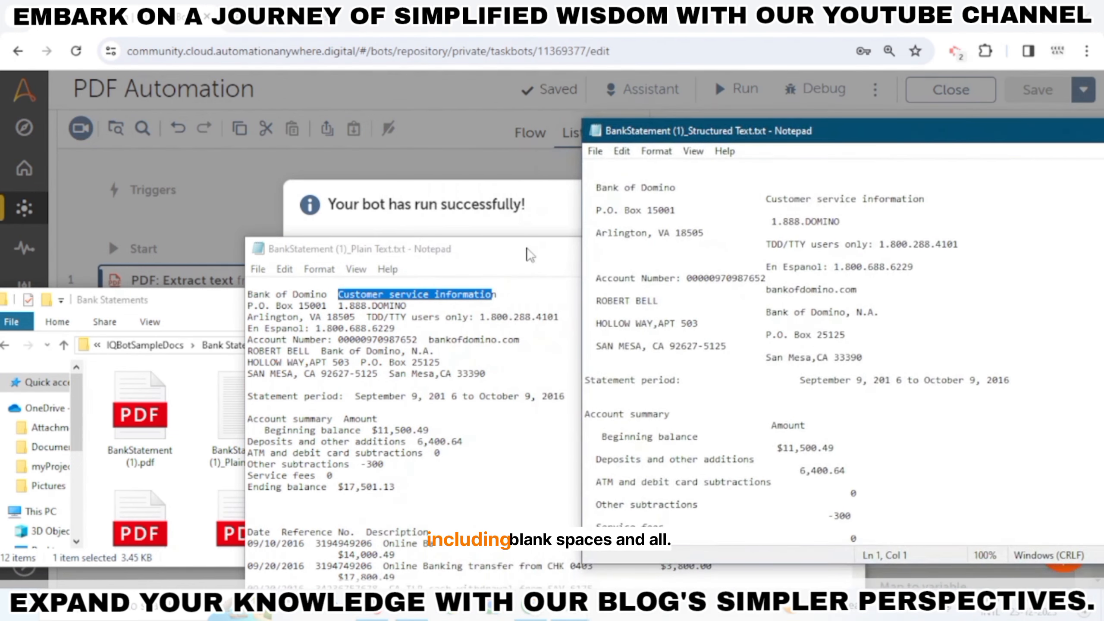
drag(530, 254, 269, 119)
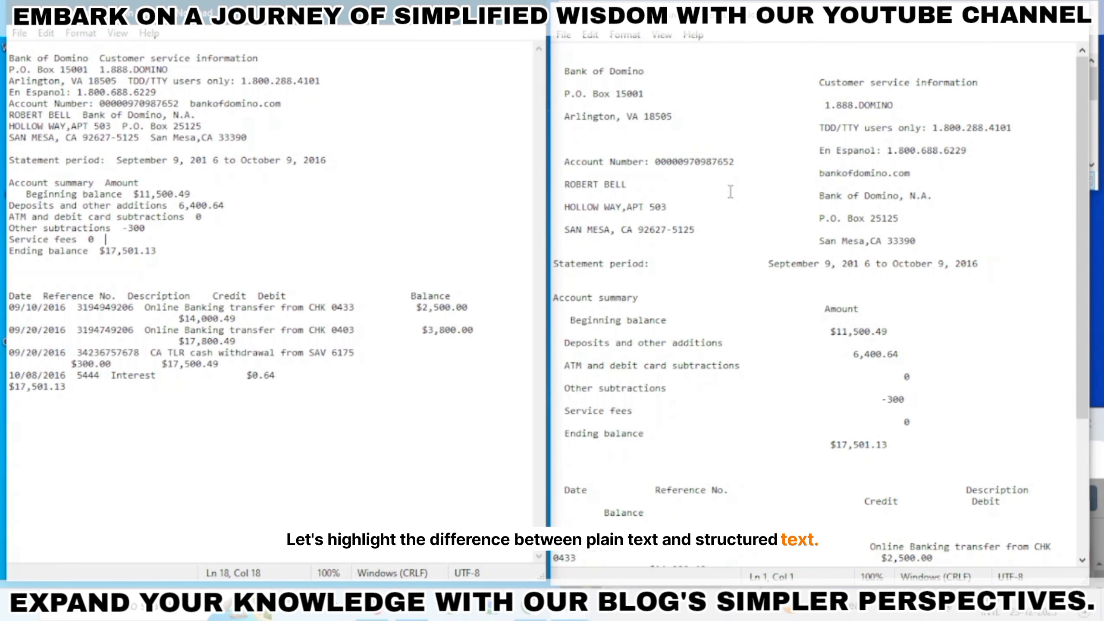
Step: Look through the structured text's account summary and transactions against the plain text version, and return to the bot editor
click(802, 217)
scroll(801, 215, down, 1)
scroll(801, 215, down, 2)
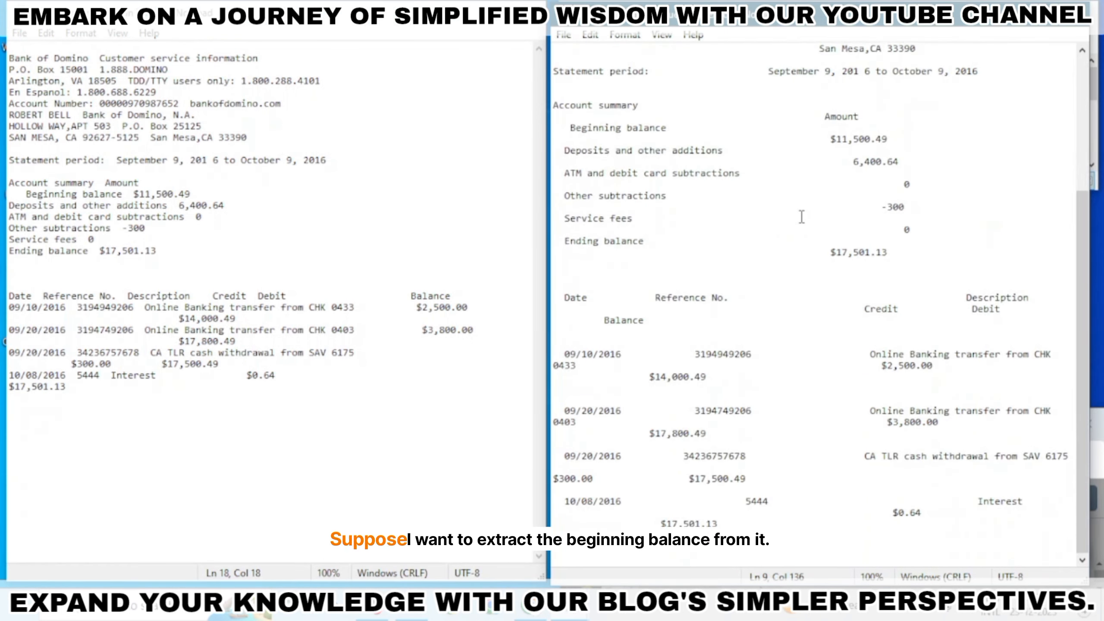
scroll(801, 217, up, 6)
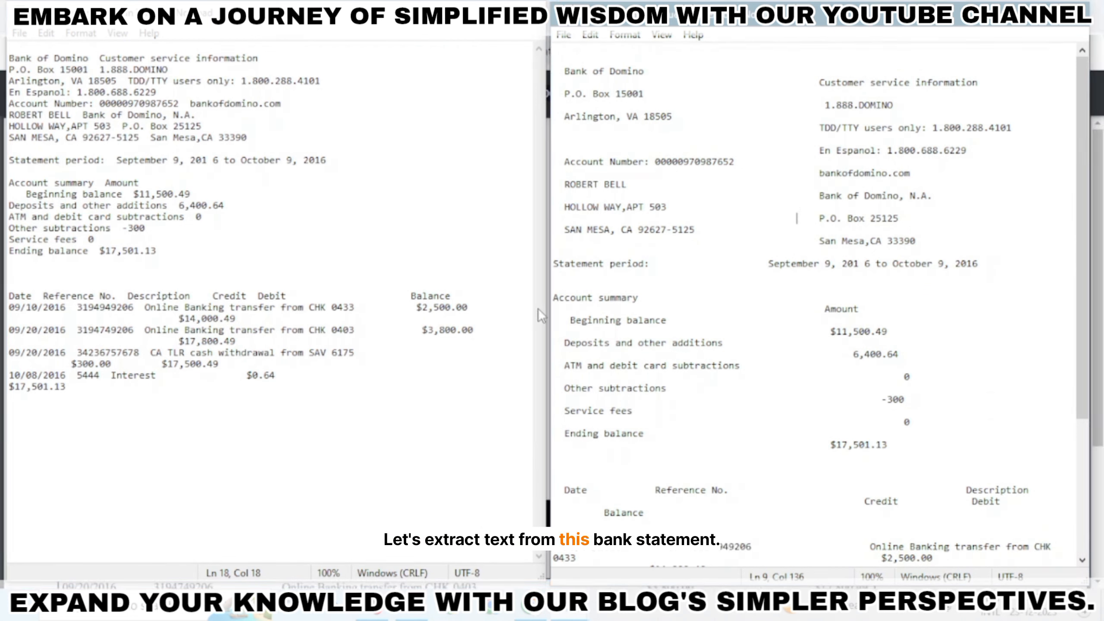
click(545, 613)
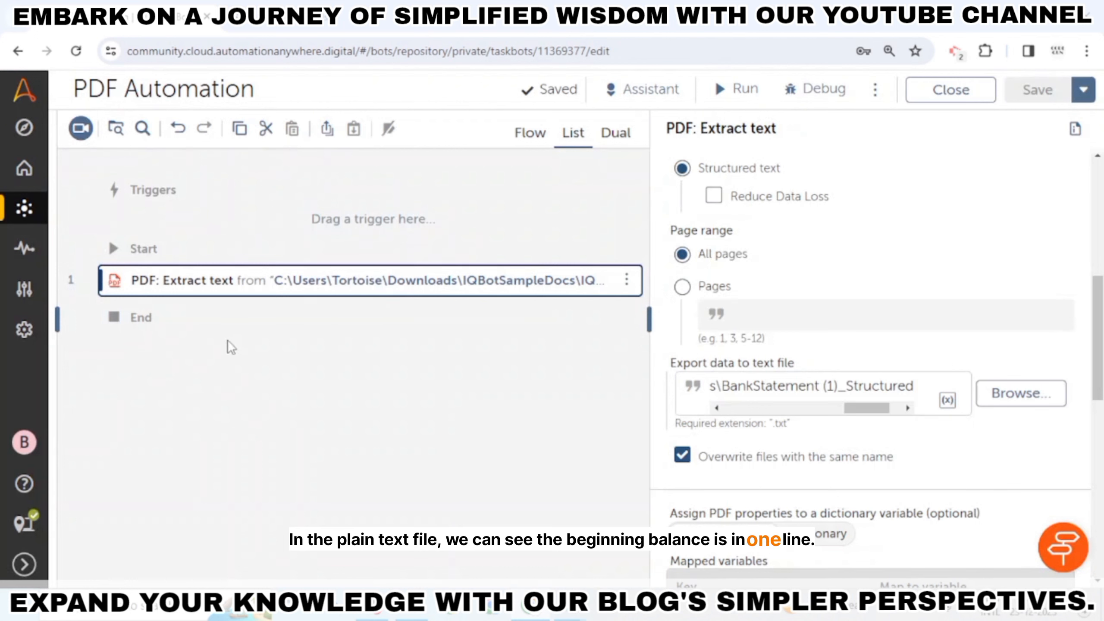
click(57, 319)
click(135, 203)
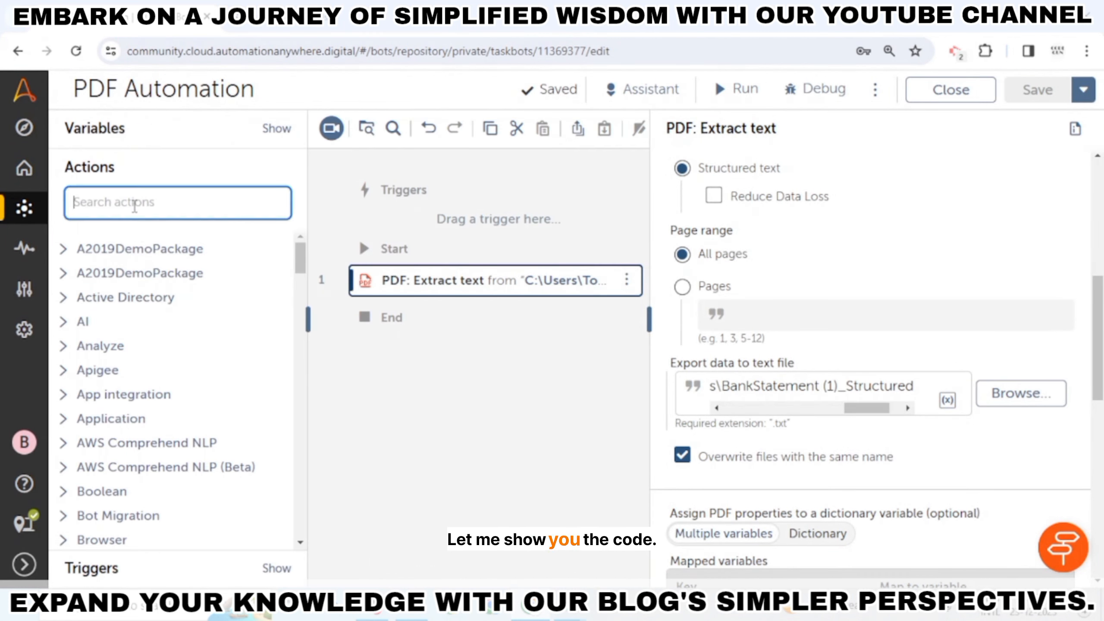
text(ex)
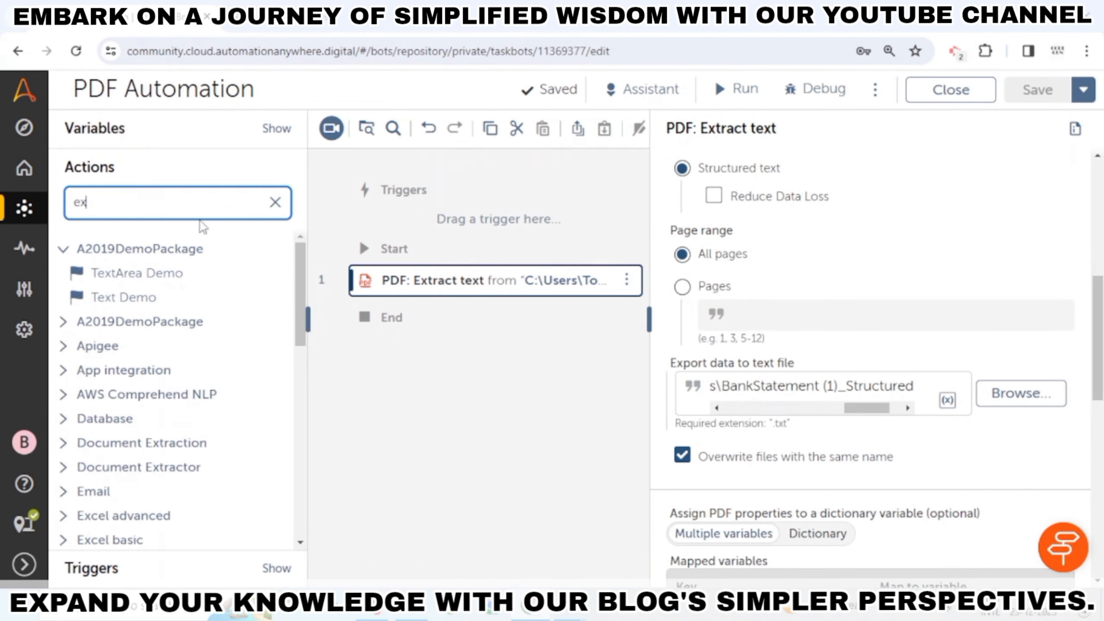
click(275, 203)
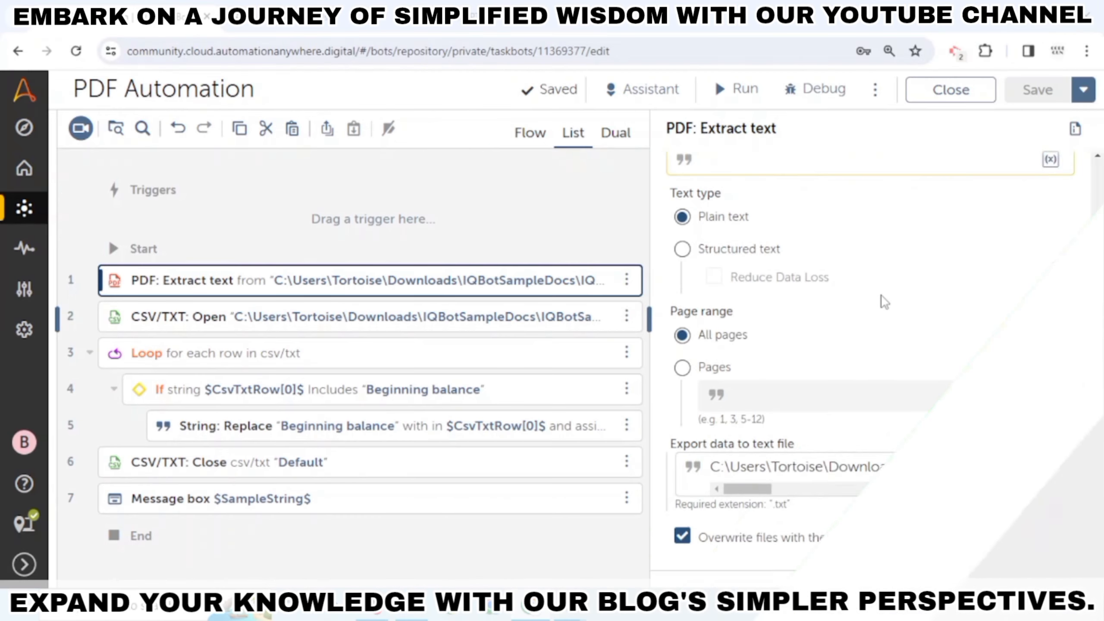
Step: Check the export file path of the PDF Extract text action and the desktop file path of the CSV/TXT Open action
scroll(840, 301, down, 4)
drag(746, 331, 886, 335)
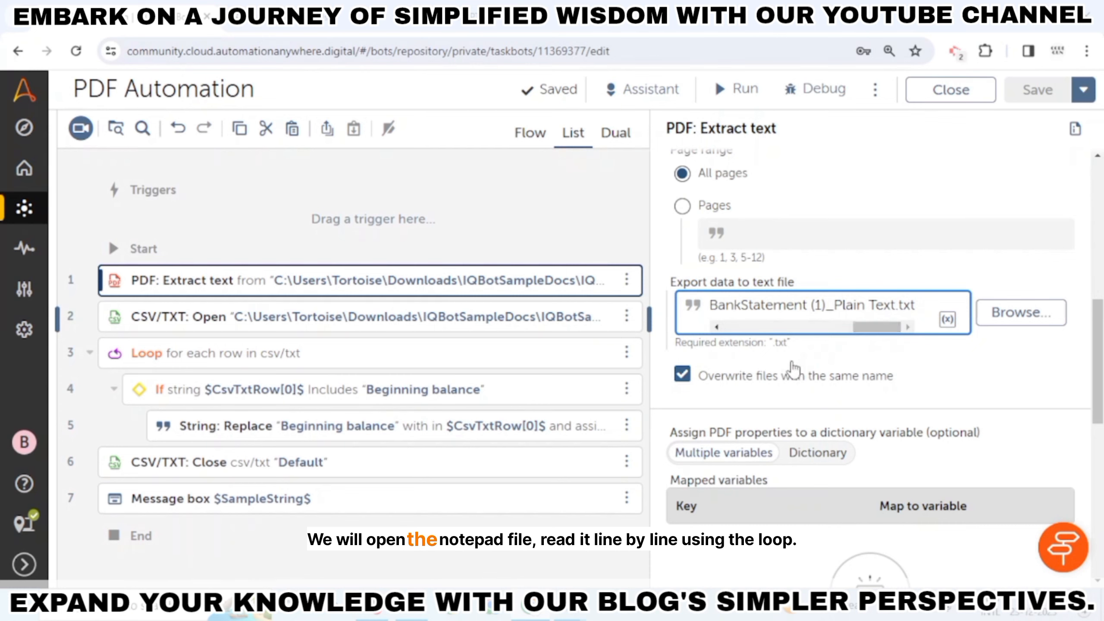
scroll(814, 309, down, 3)
click(566, 320)
drag(744, 359, 884, 388)
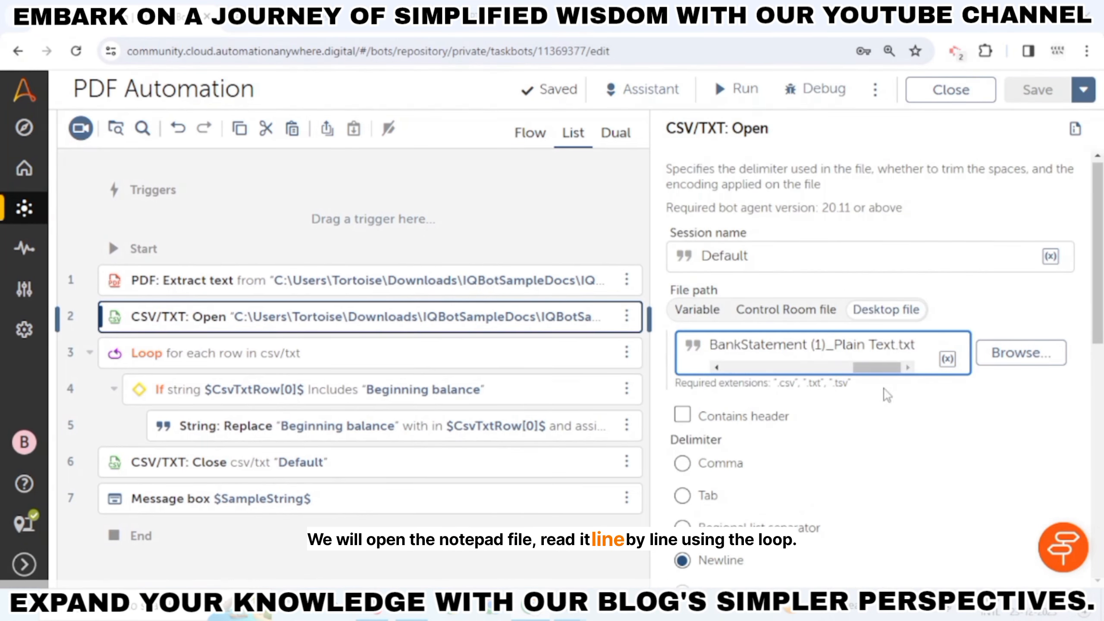